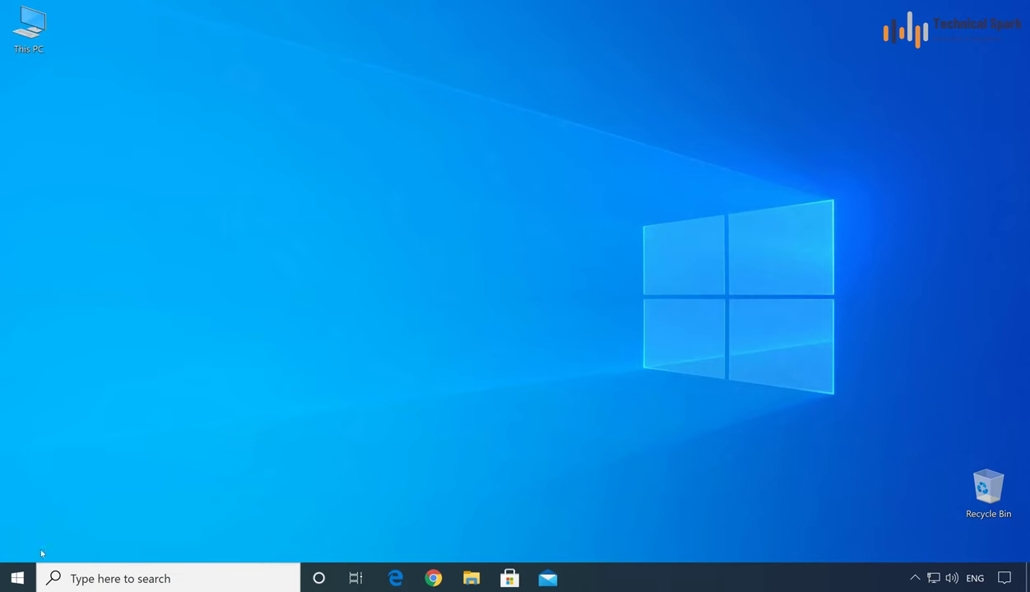
# Step: Go to Settings > Update & Security > Recovery and start Reset this PC
pyautogui.click(17, 578)
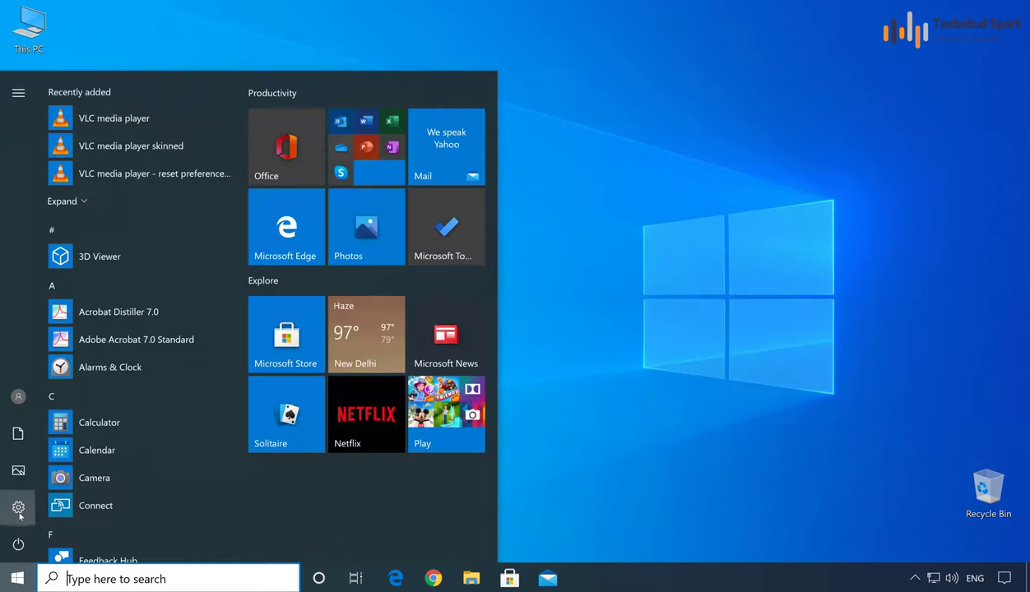
pyautogui.click(18, 510)
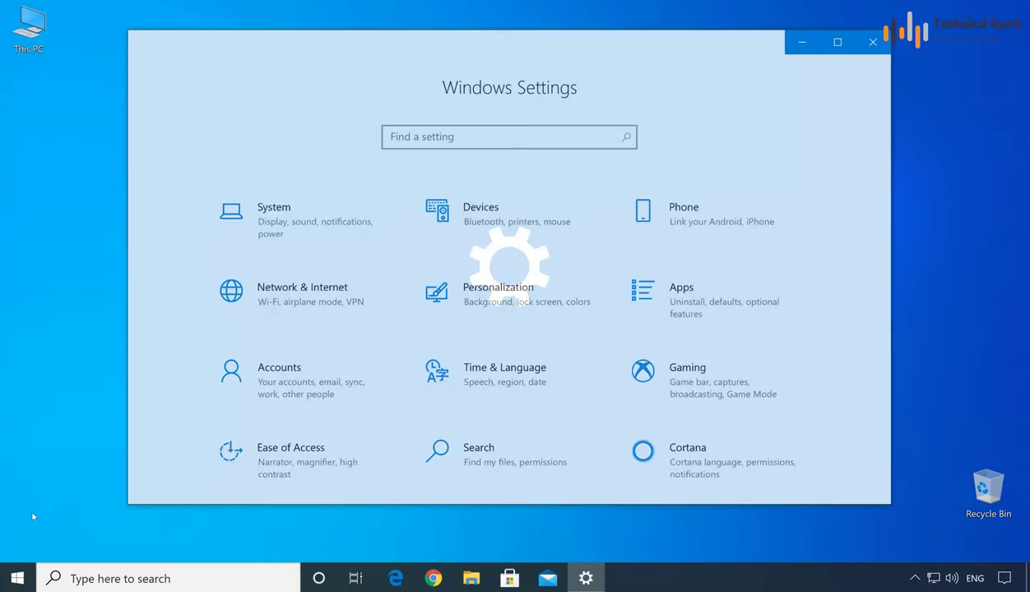
pyautogui.scroll(-2, 506, 331)
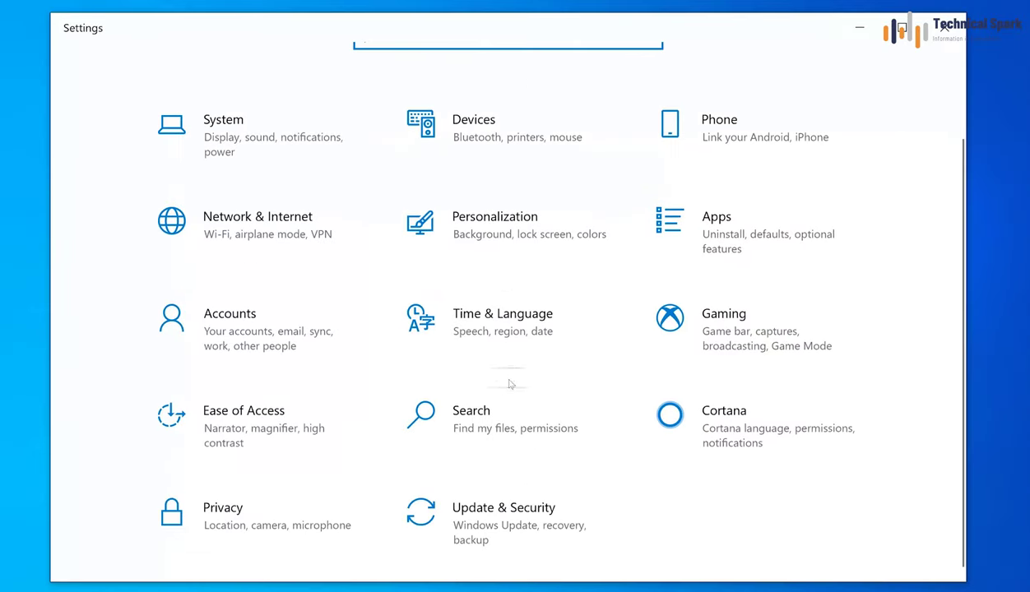
pyautogui.click(556, 534)
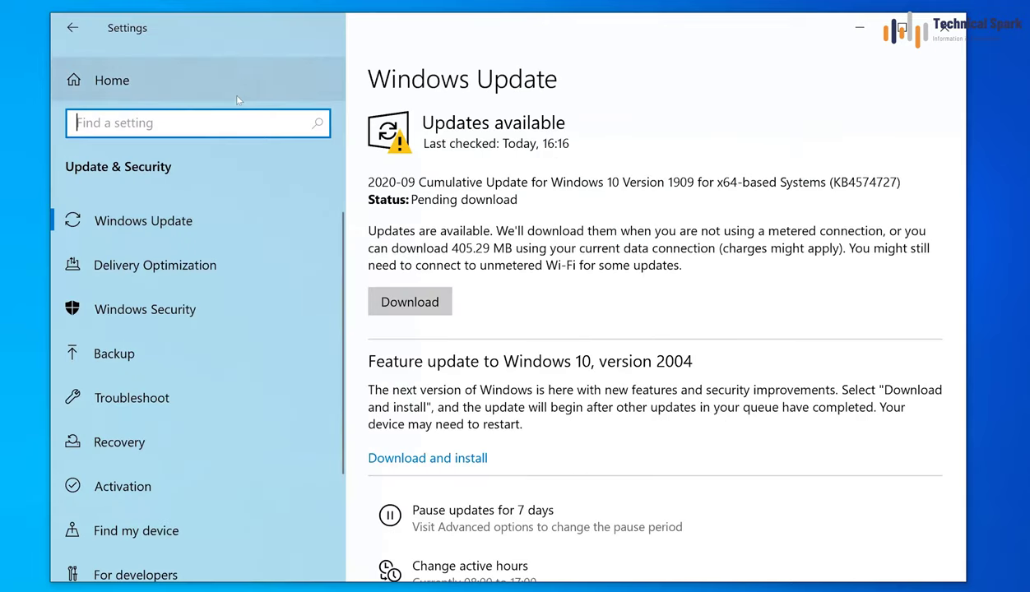
pyautogui.click(136, 447)
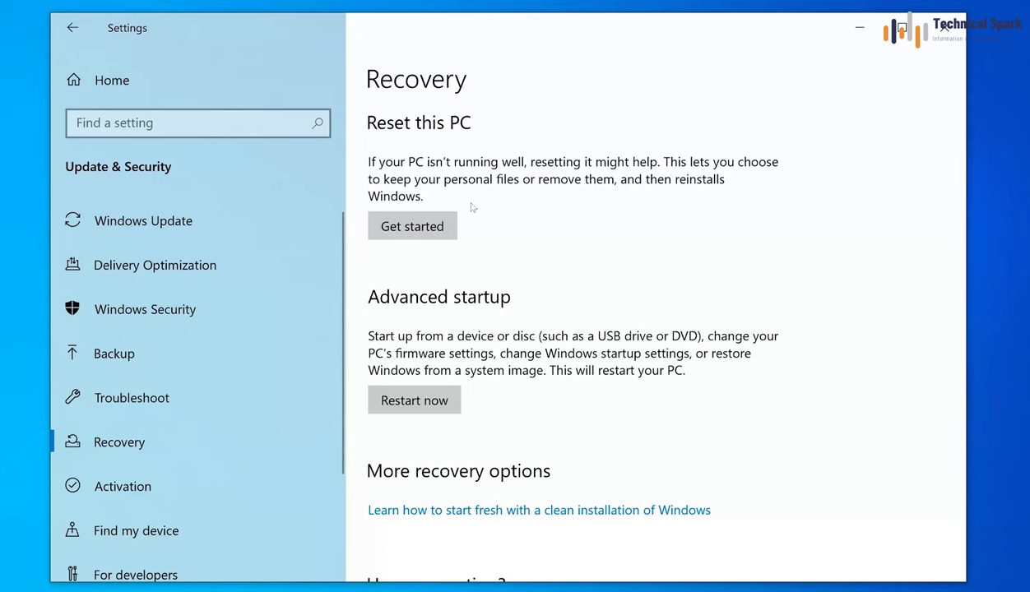
pyautogui.click(435, 229)
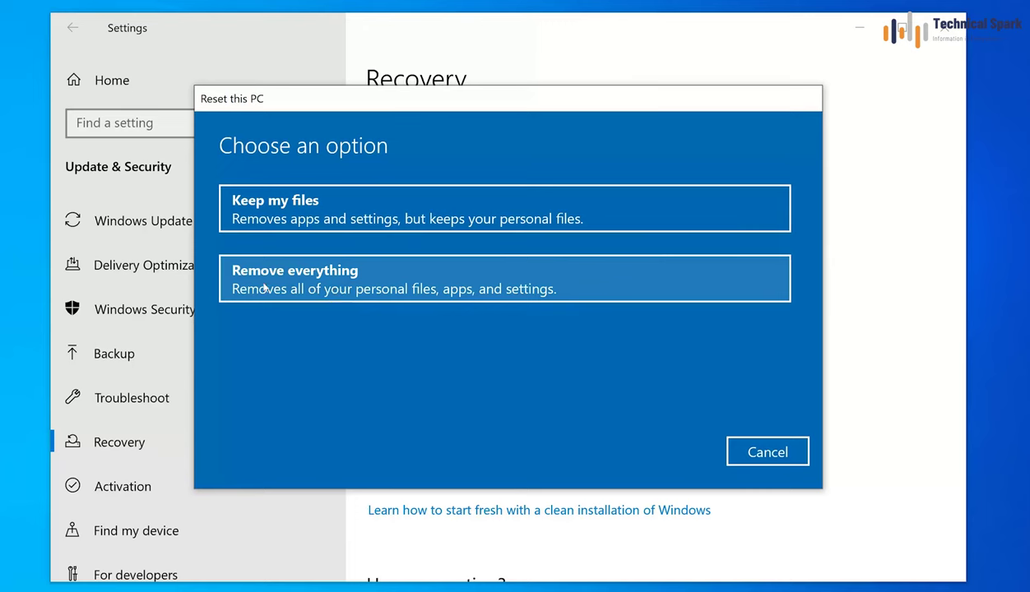
# Step: Choose Remove everything in the Reset this PC dialog
pyautogui.click(265, 287)
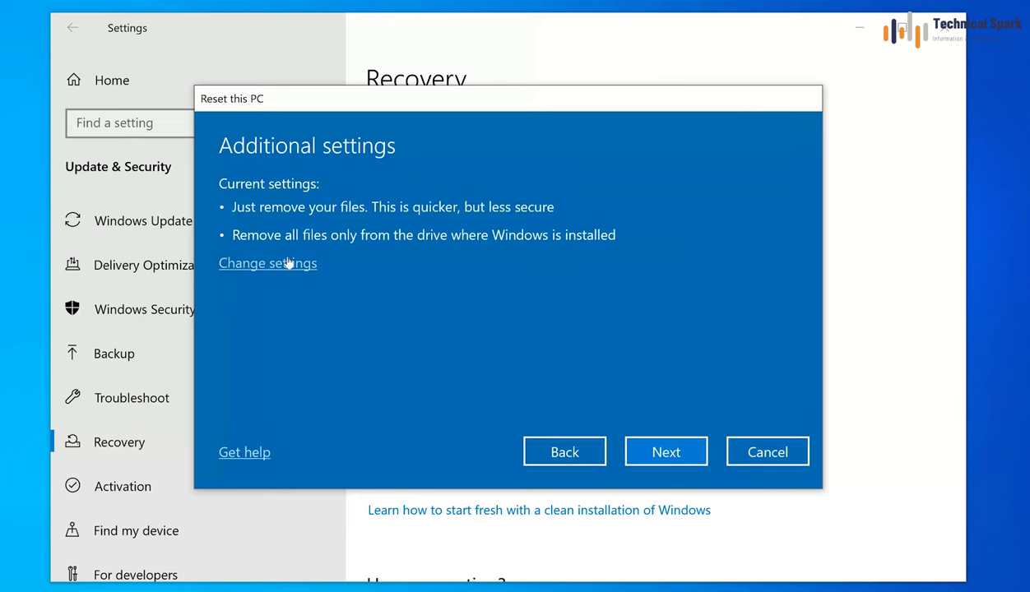
# Step: Turn on Data erasure and Data drives for the reset, then confirm and continue
pyautogui.click(290, 266)
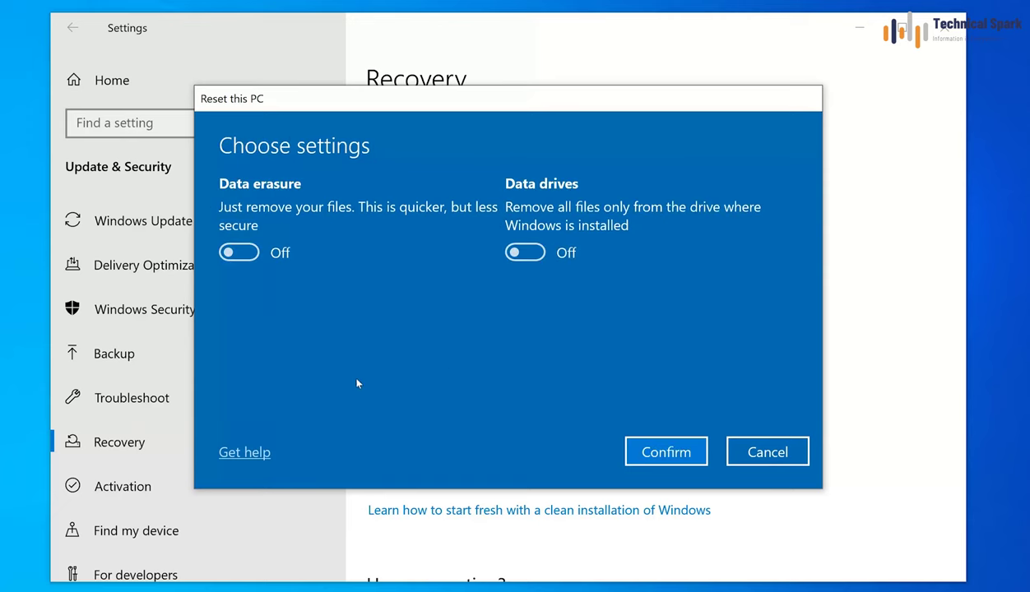
pyautogui.click(240, 253)
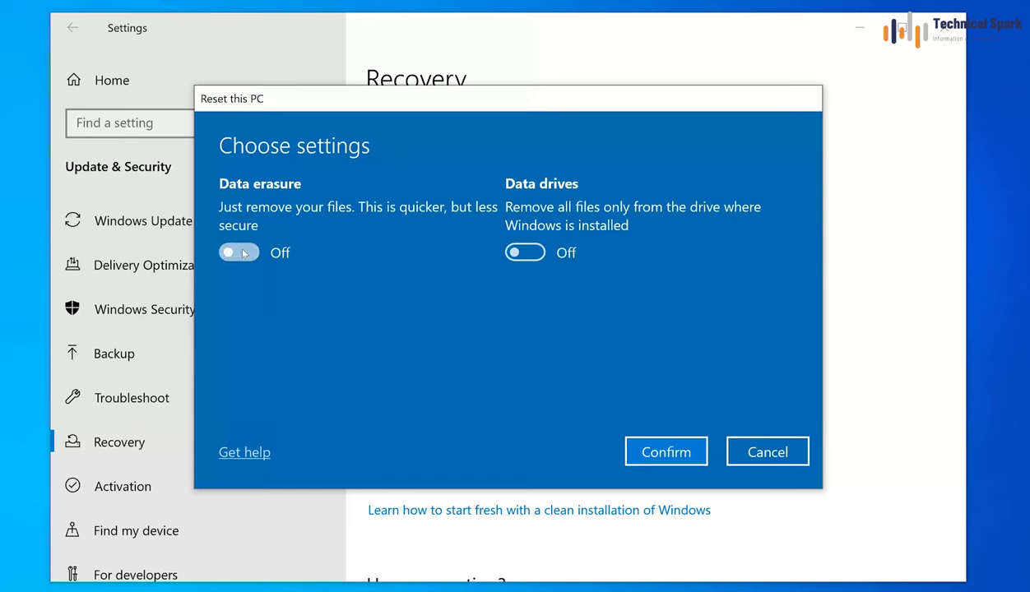
pyautogui.click(536, 252)
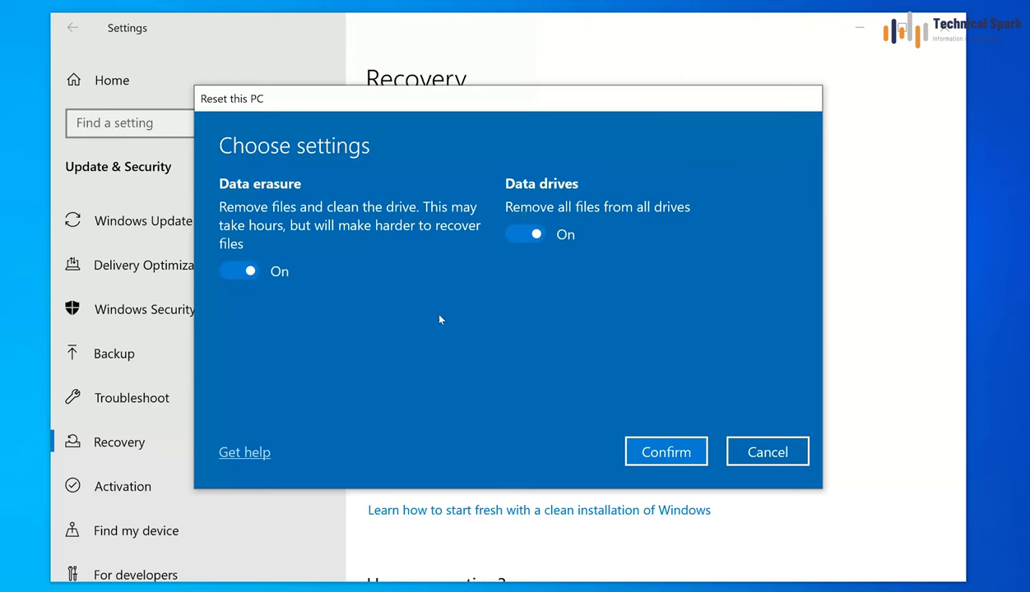
pyautogui.click(658, 454)
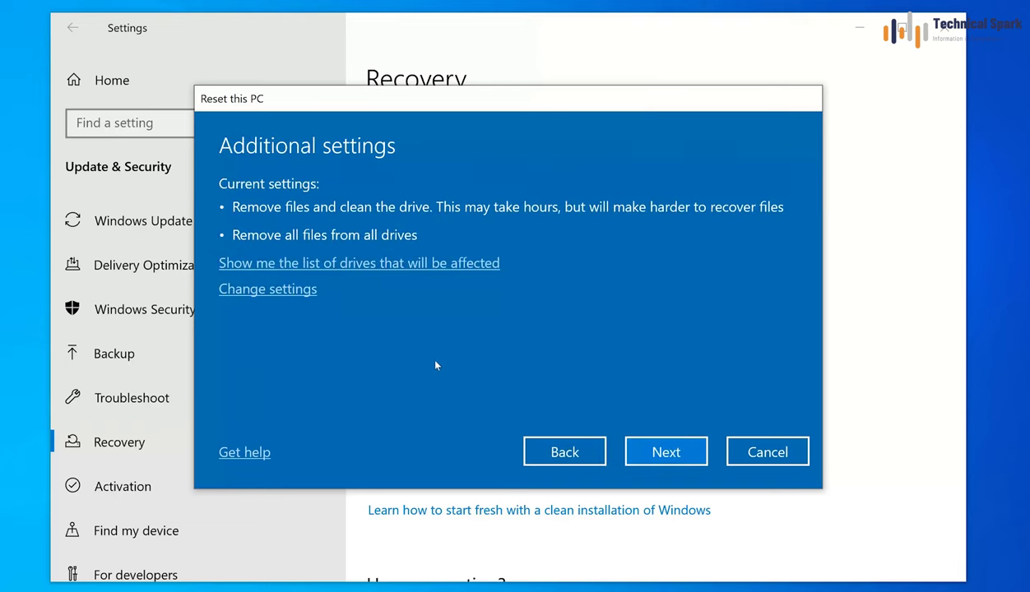
pyautogui.click(643, 453)
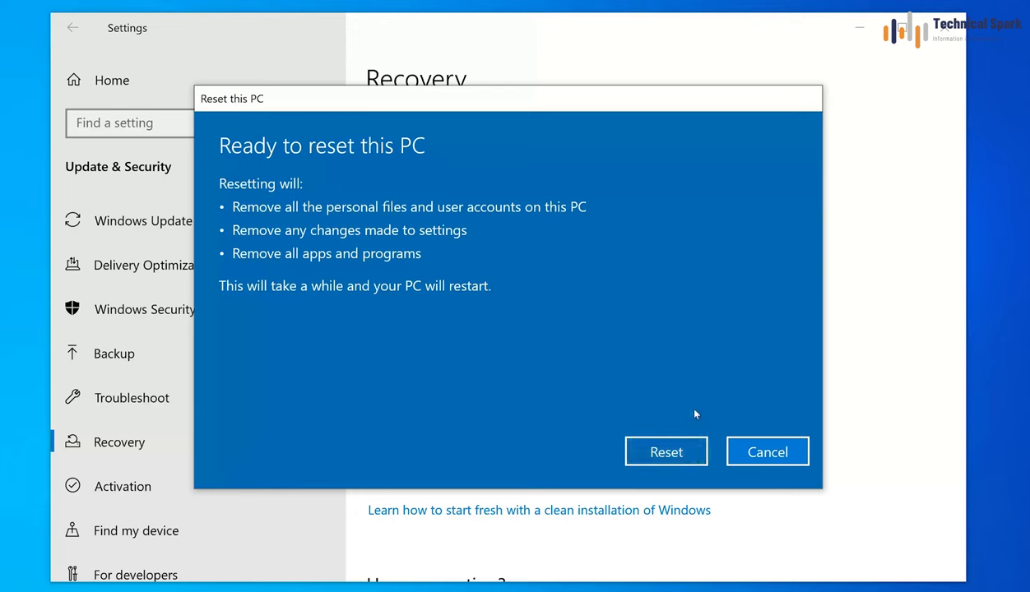
# Step: Start the reset from the Ready to reset this PC page
pyautogui.click(676, 454)
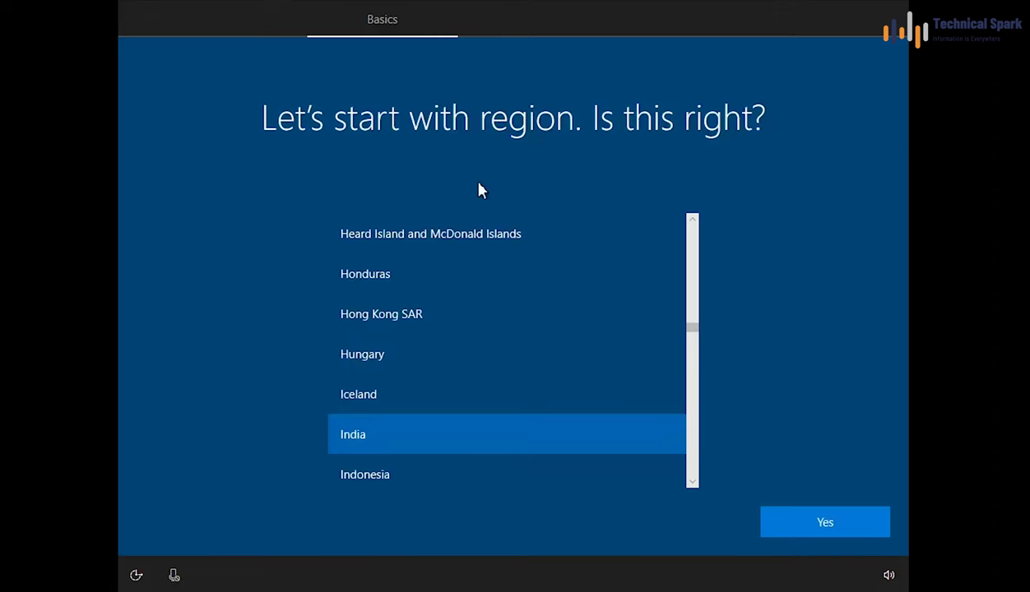
# Step: Keep India as the region and US as the only keyboard layout
pyautogui.click(811, 527)
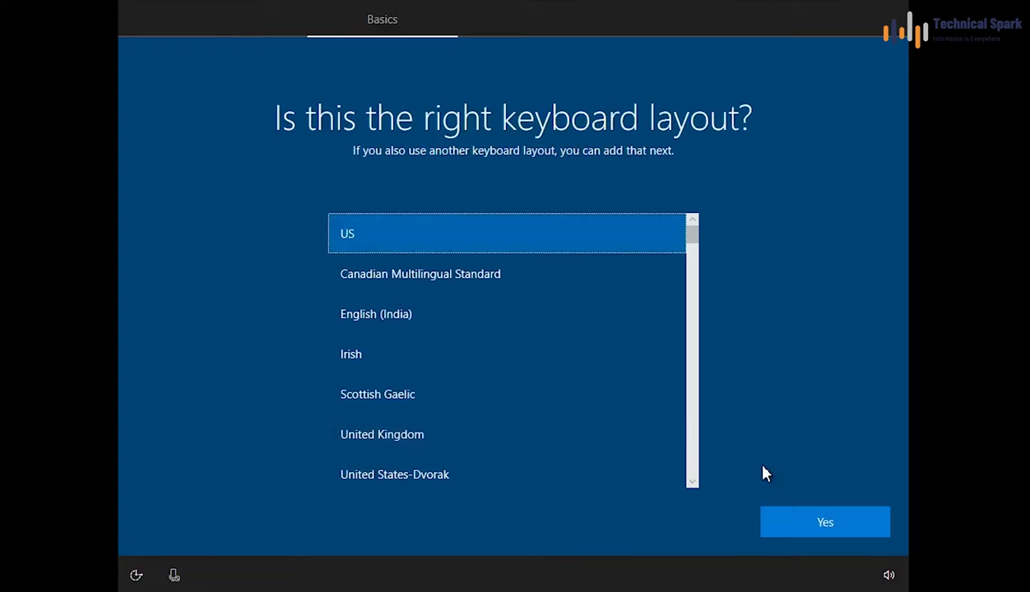
pyautogui.click(804, 524)
pyautogui.click(812, 526)
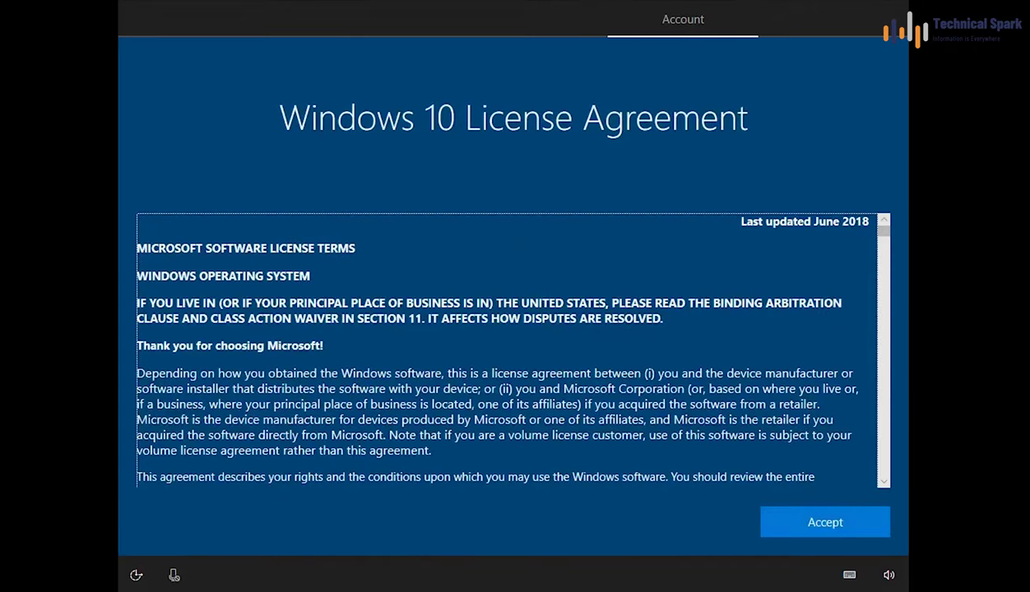
pyautogui.scroll(-4, 510, 350)
# Step: Accept the license, choose personal use, and pick an offline account with limited experience
pyautogui.click(809, 530)
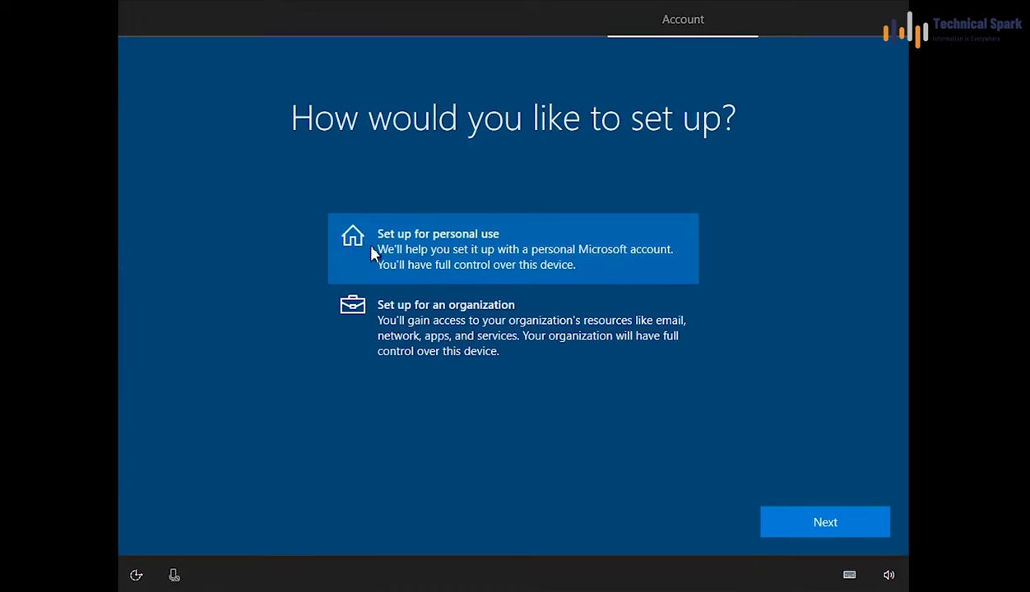
pyautogui.click(805, 536)
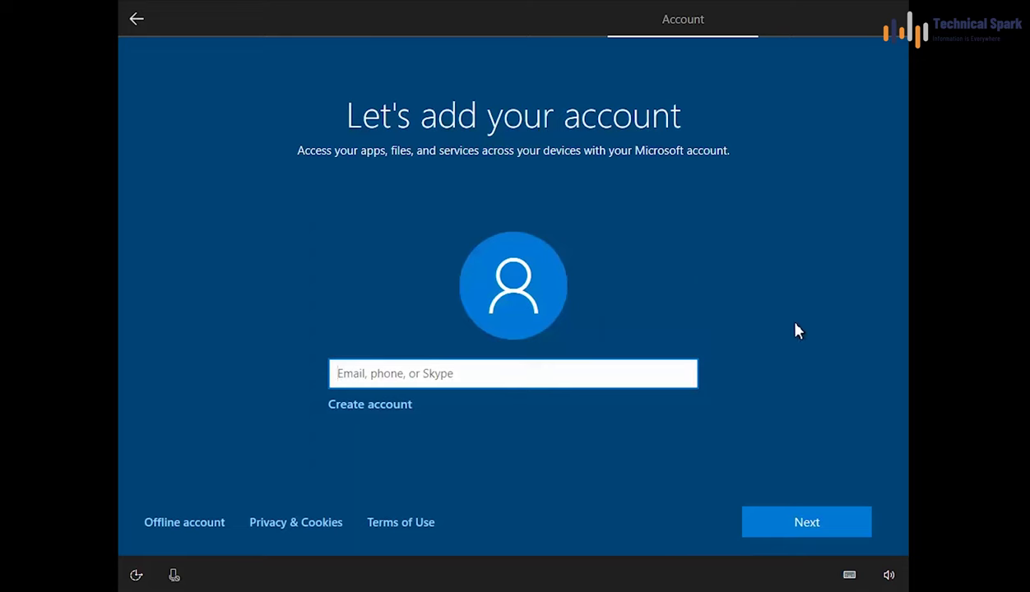
pyautogui.click(170, 528)
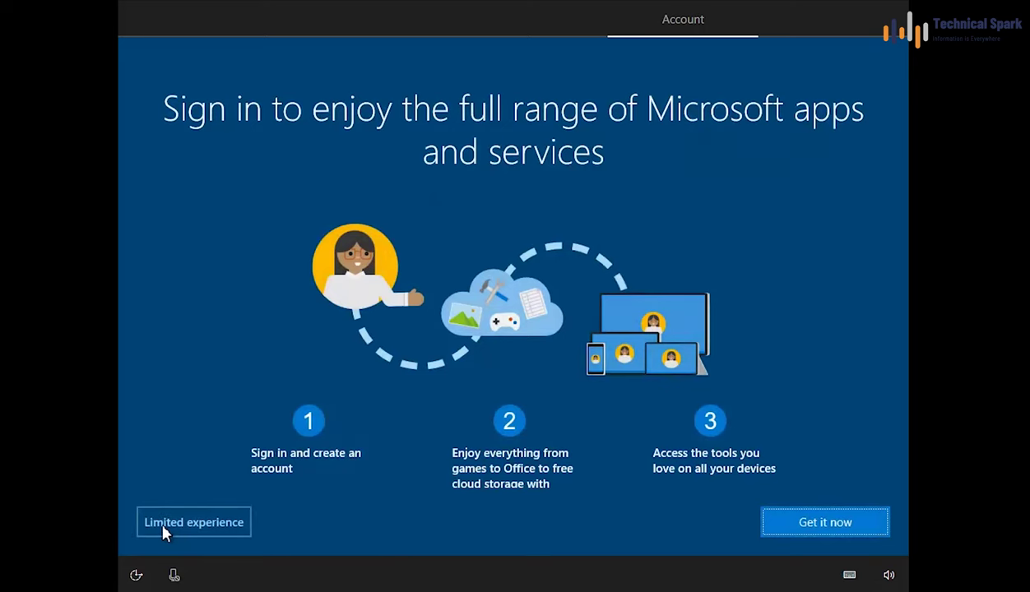
pyautogui.click(164, 533)
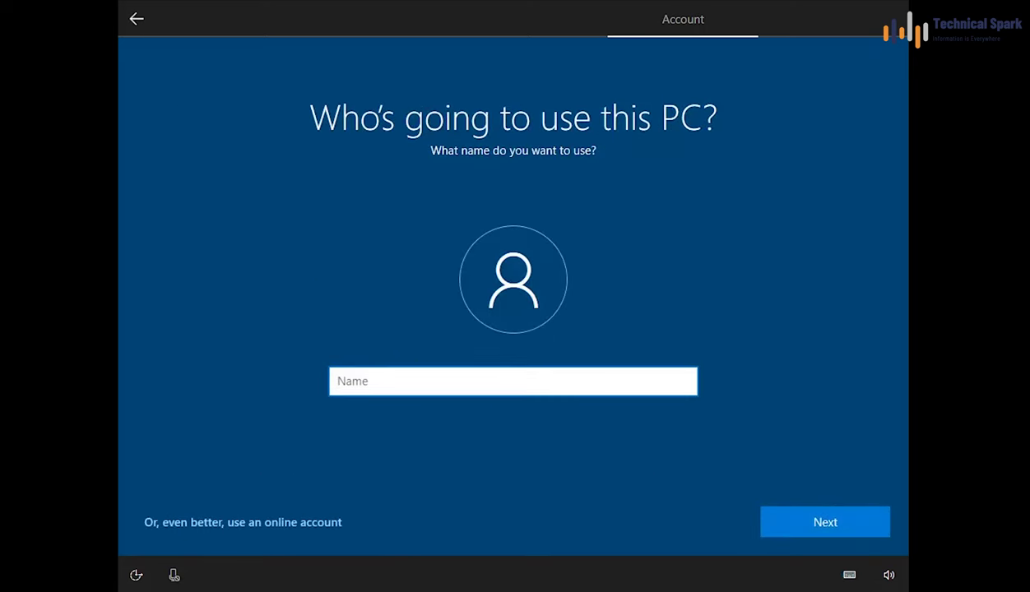
# Step: Enter the local account's user name, then set and confirm its password
pyautogui.write('Sohan')
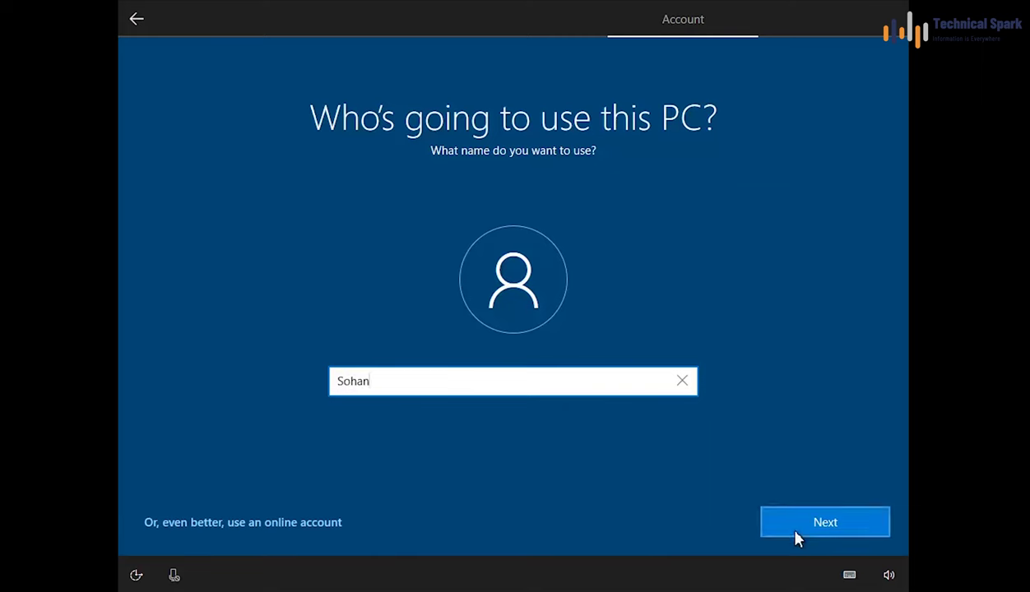
pyautogui.click(786, 525)
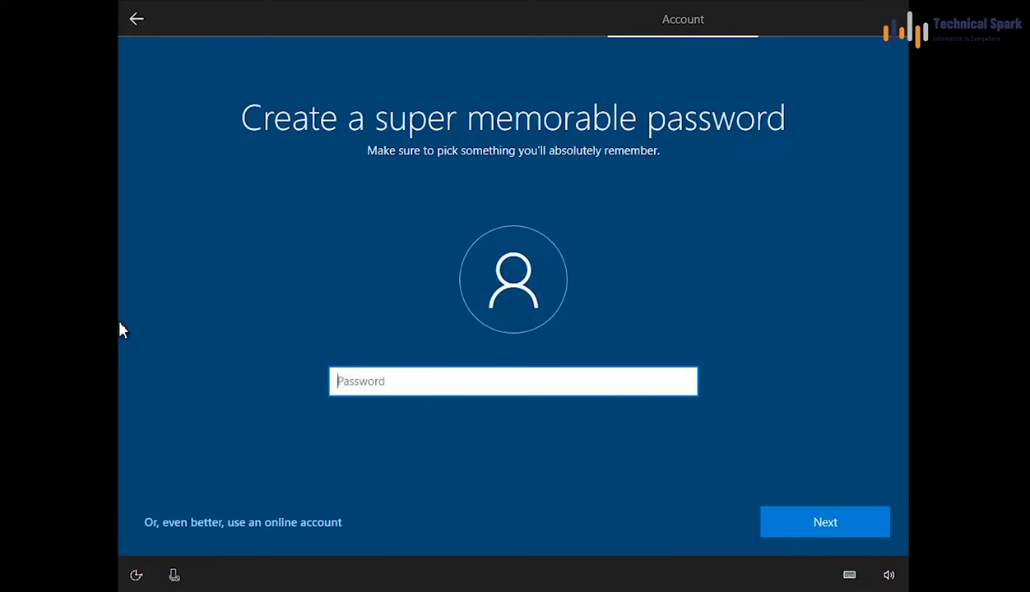
pyautogui.write('123456789')
pyautogui.click(813, 530)
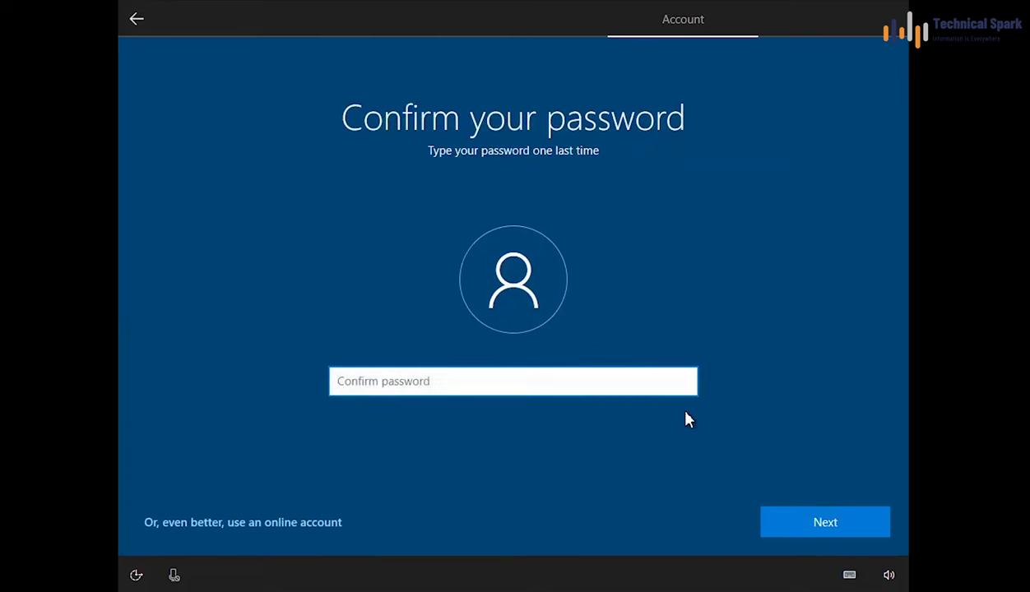
pyautogui.write('*********')
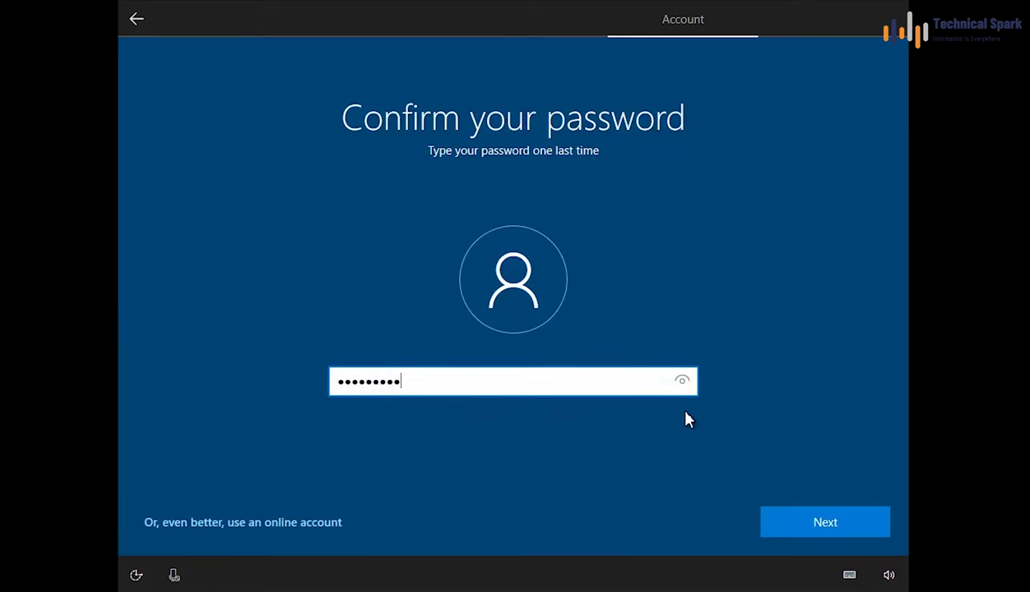
pyautogui.click(853, 531)
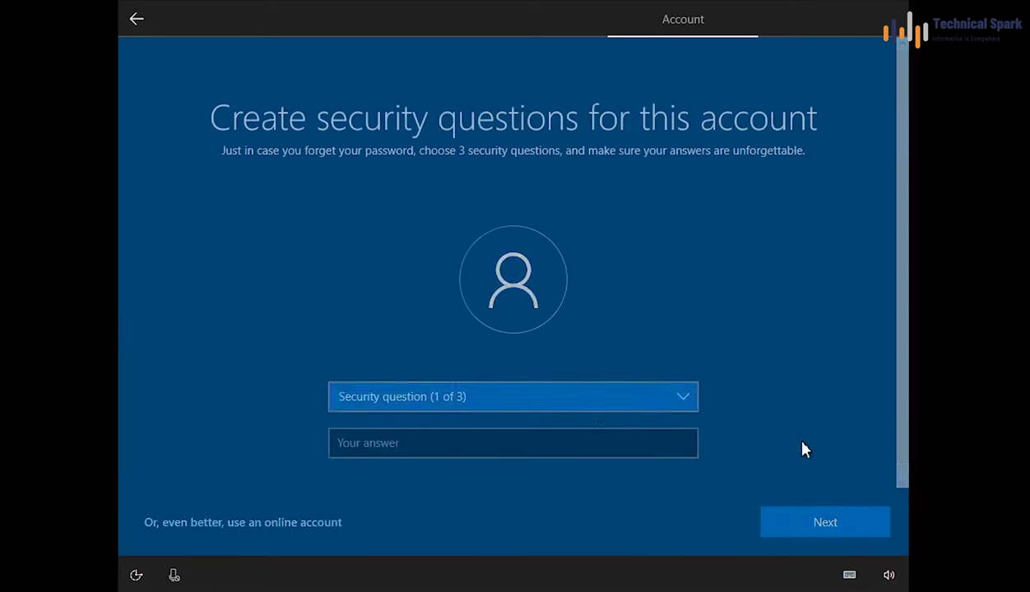
# Step: Pick three security questions and type an answer for each
pyautogui.click(596, 414)
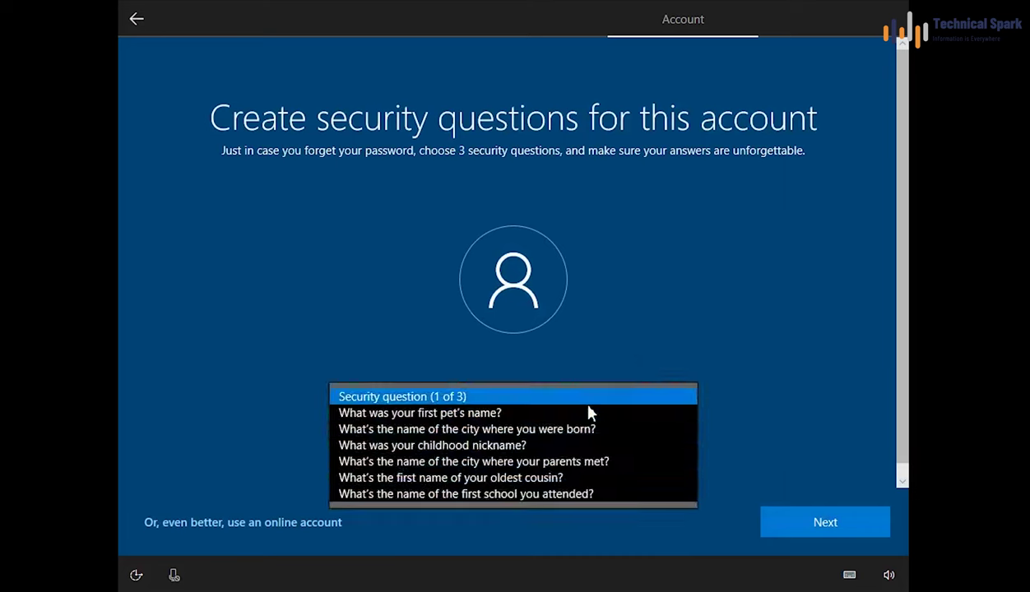
pyautogui.click(580, 413)
pyautogui.write('Test')
pyautogui.press('Return')
pyautogui.click(497, 396)
pyautogui.click(580, 413)
pyautogui.write('Test')
pyautogui.press('Return')
pyautogui.click(589, 397)
pyautogui.click(580, 413)
pyautogui.write('Test')
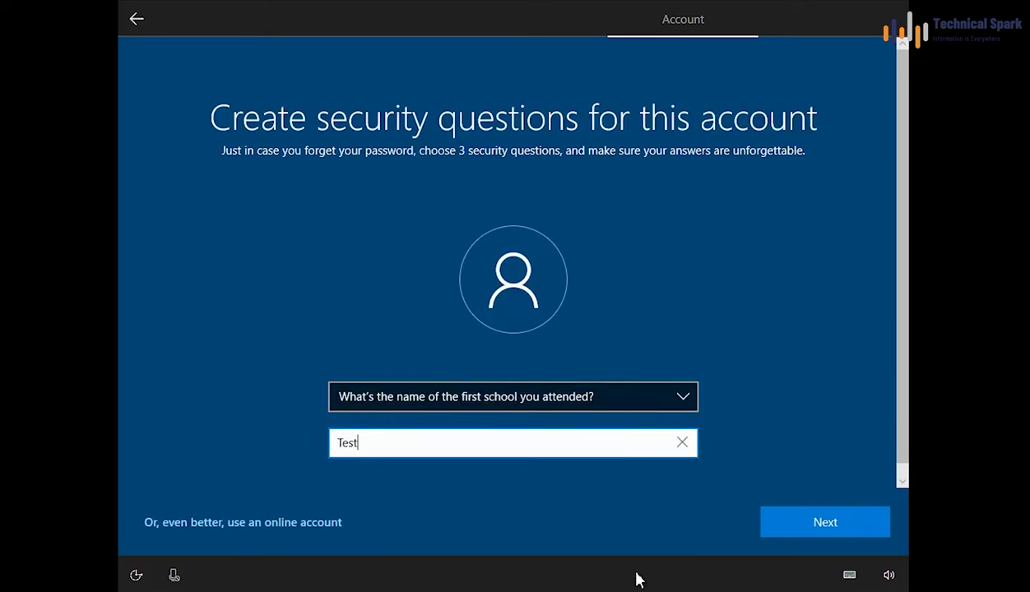
pyautogui.click(829, 521)
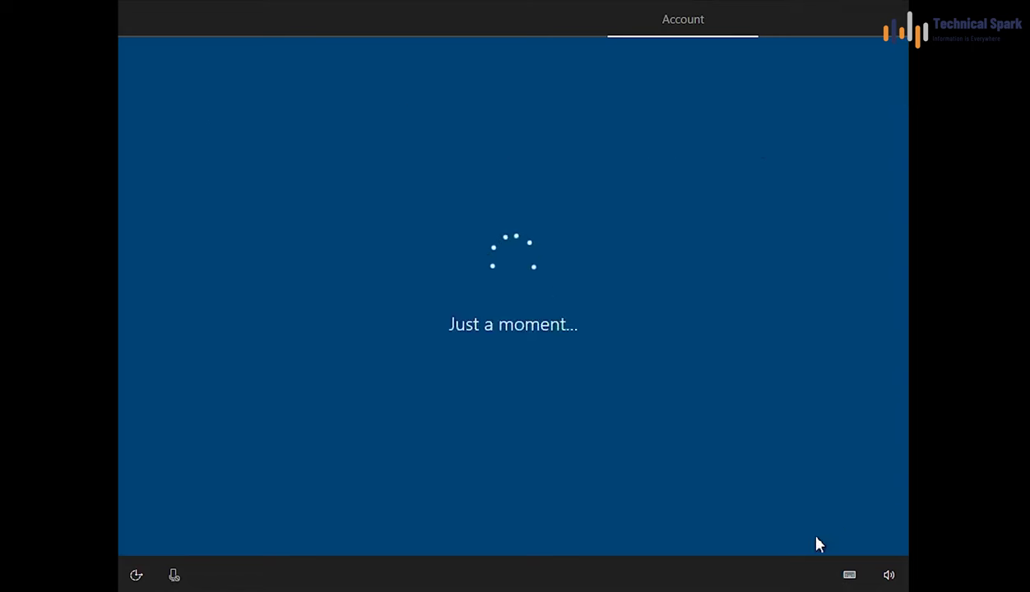
# Step: Decline activity history, accept Cortana and privacy settings, then close Edge's Welcome to Windows tab
pyautogui.click(682, 527)
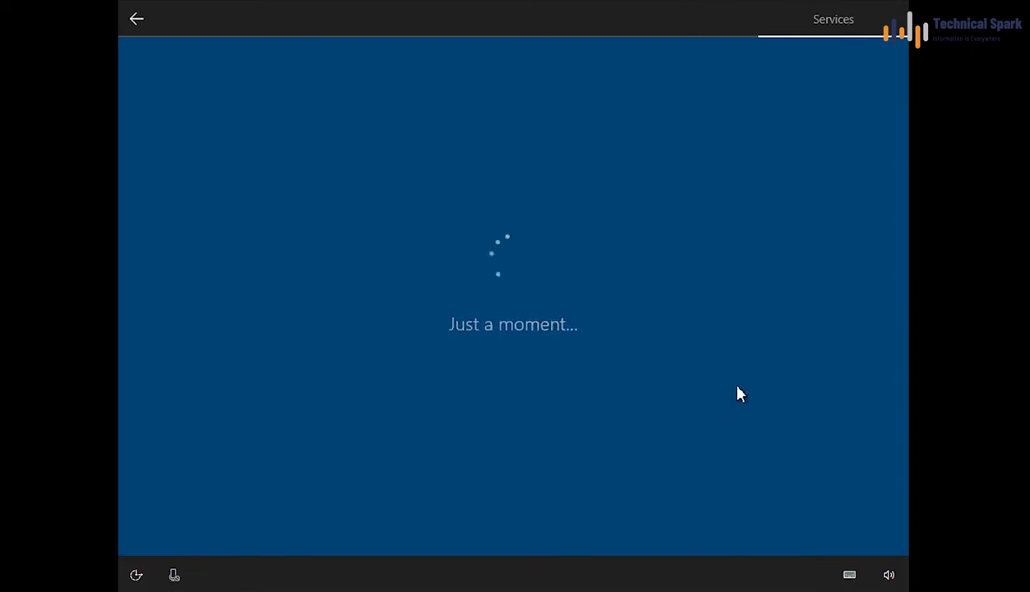
pyautogui.click(798, 527)
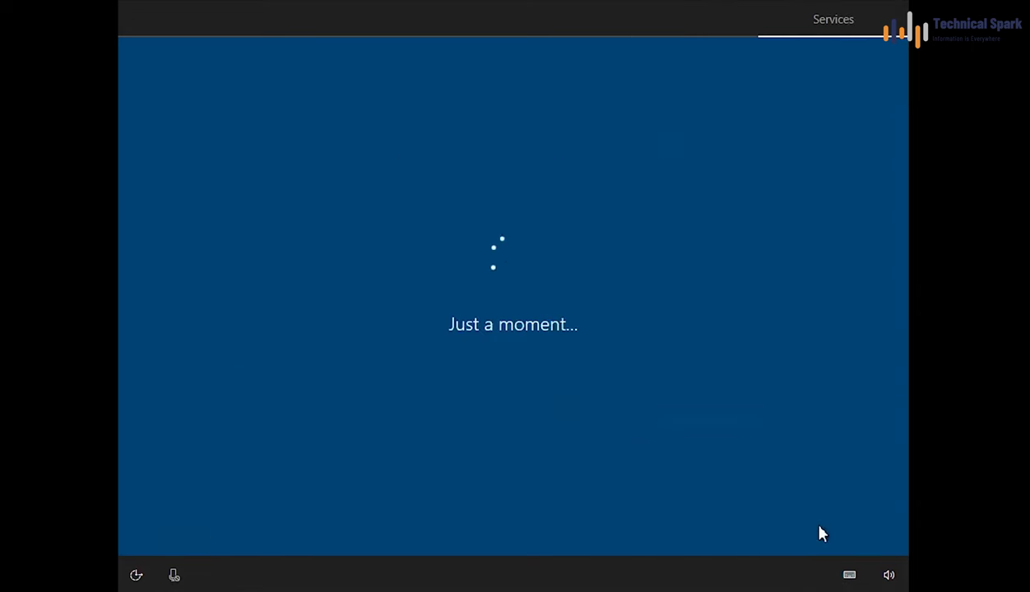
pyautogui.click(802, 526)
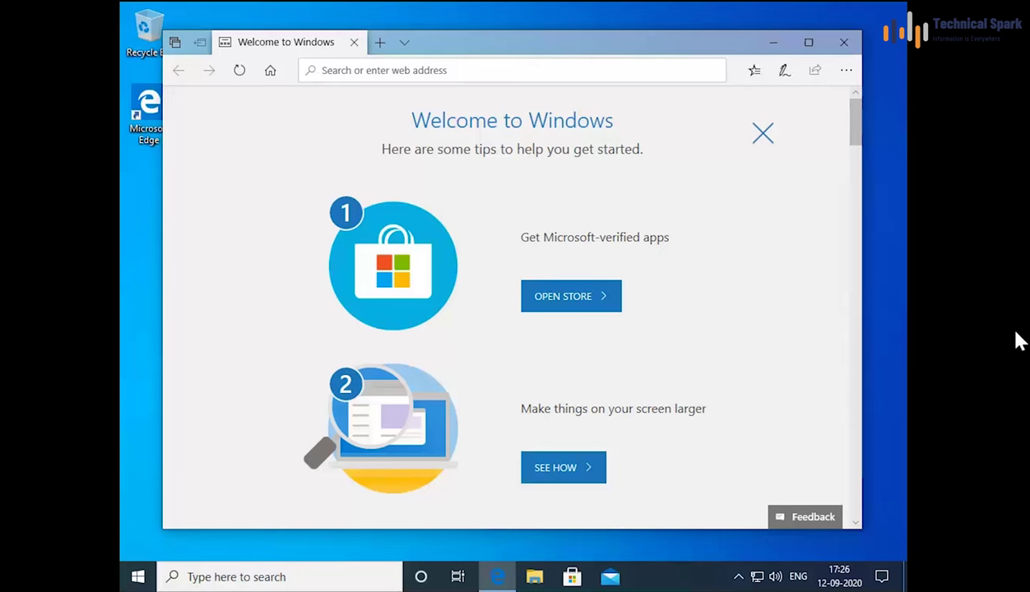
pyautogui.click(844, 42)
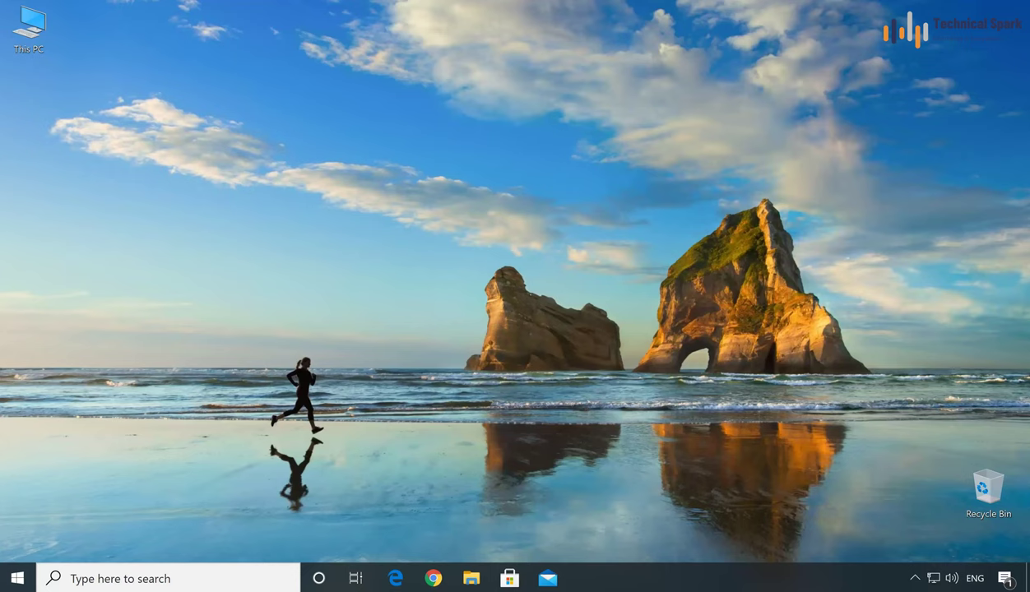
# Step: Launch Control Panel from Run with 'control' and show all items as Small icons
pyautogui.rightClick(16, 578)
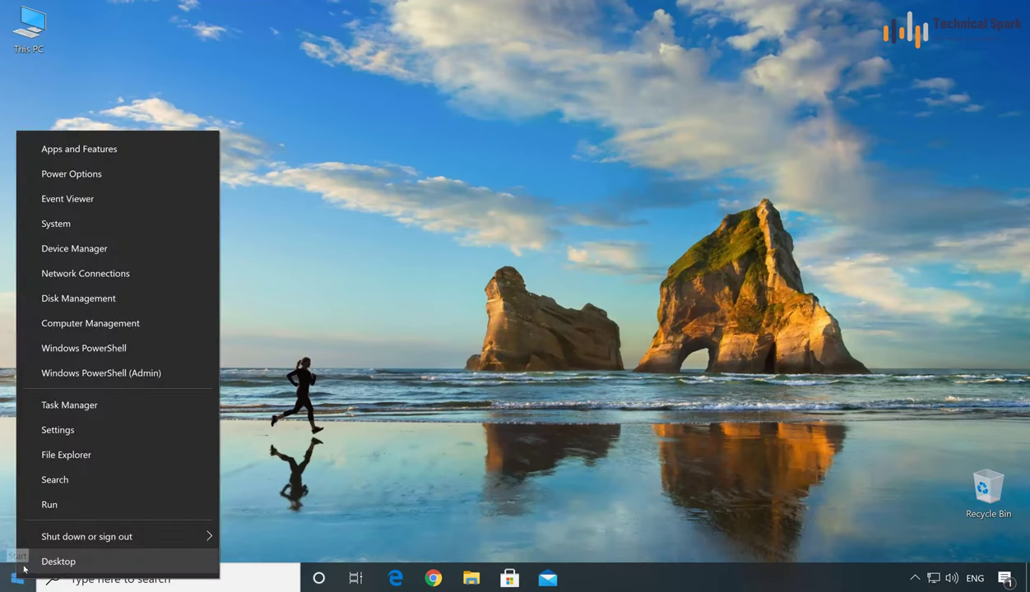
pyautogui.click(83, 509)
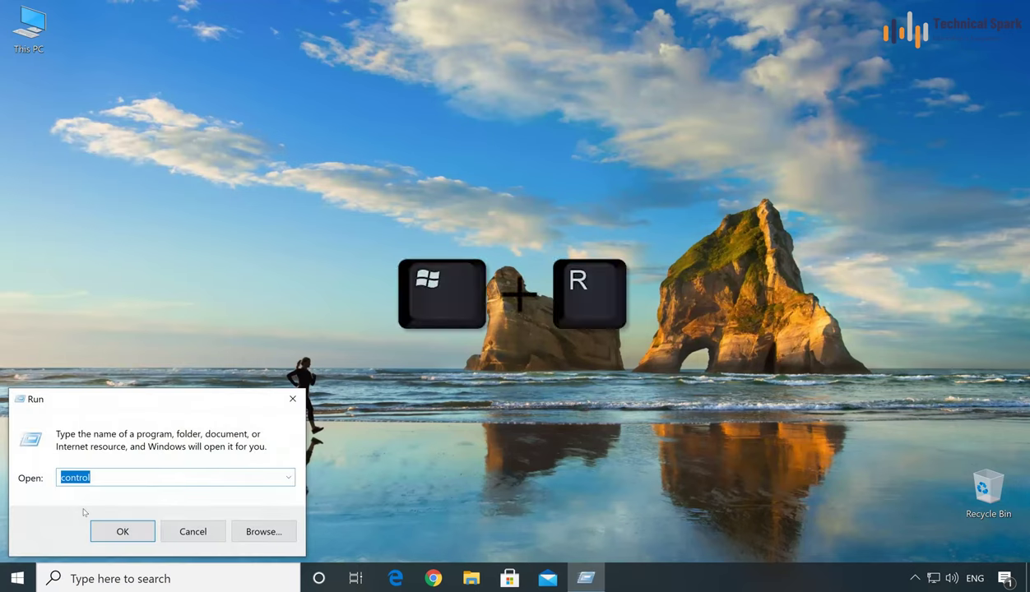
pyautogui.press('End')
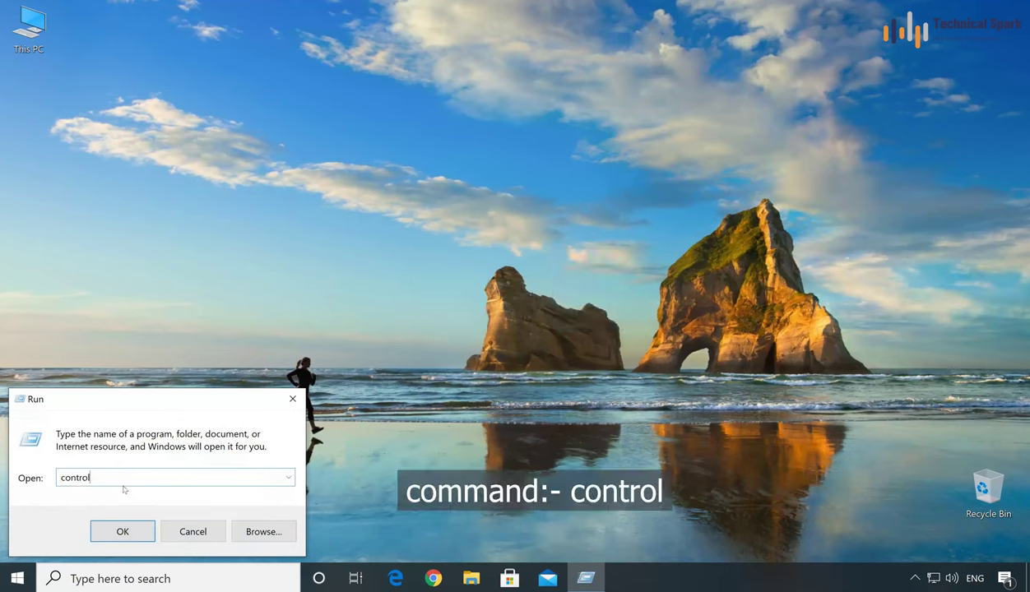
pyautogui.click(120, 530)
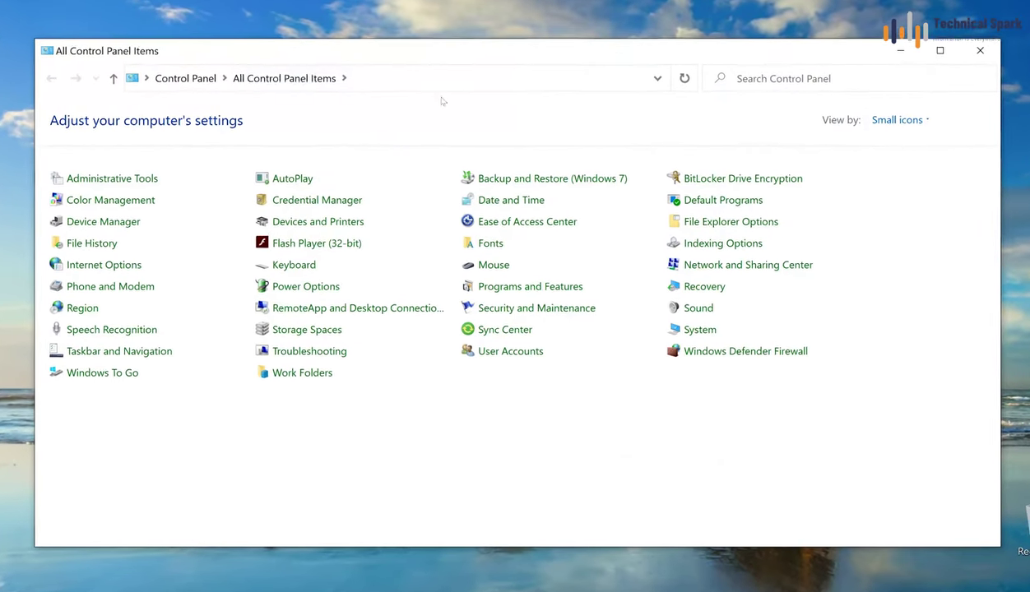
pyautogui.click(901, 119)
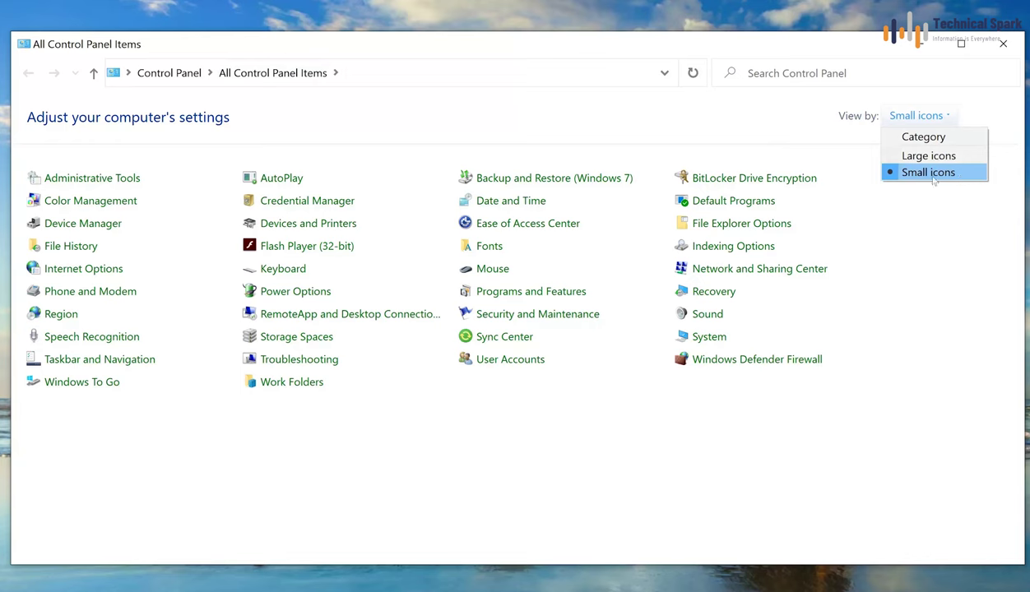
pyautogui.click(929, 173)
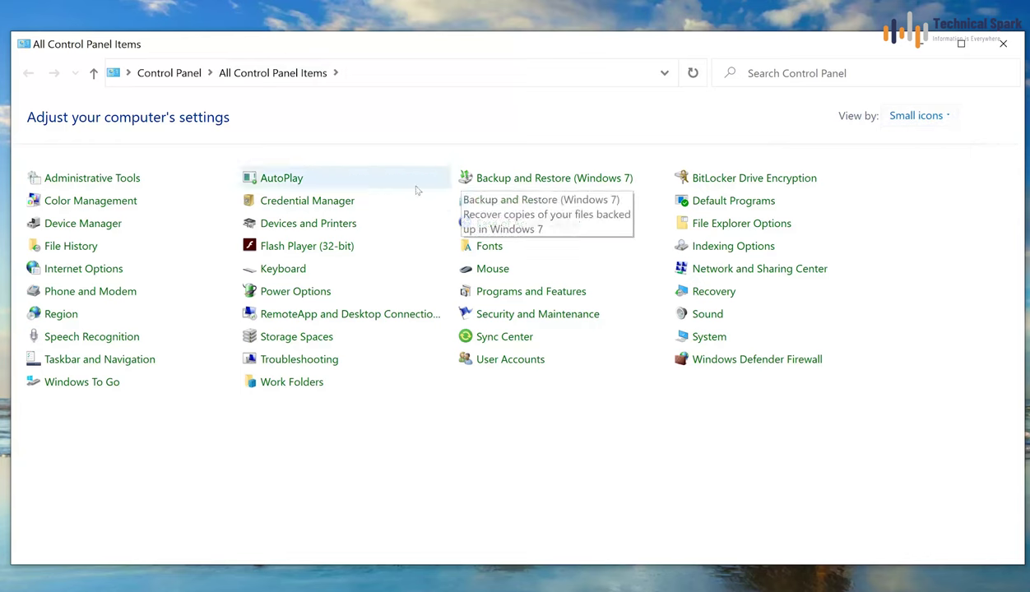
# Step: Delete the virtualapp/didlogical, SSO_POP_Device and XboxLive generic credentials in Credential Manager
pyautogui.click(346, 203)
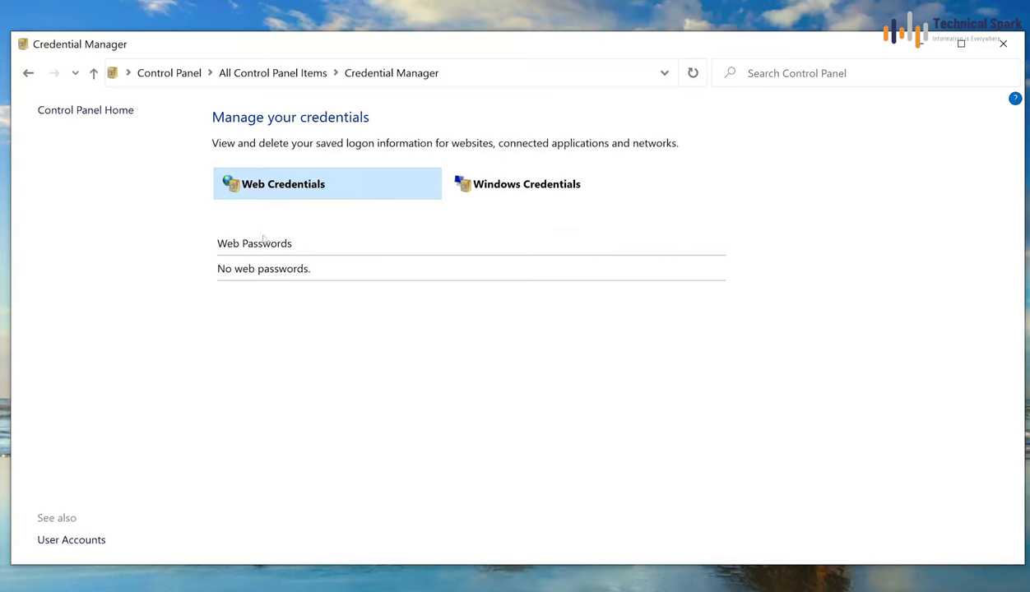
pyautogui.click(499, 190)
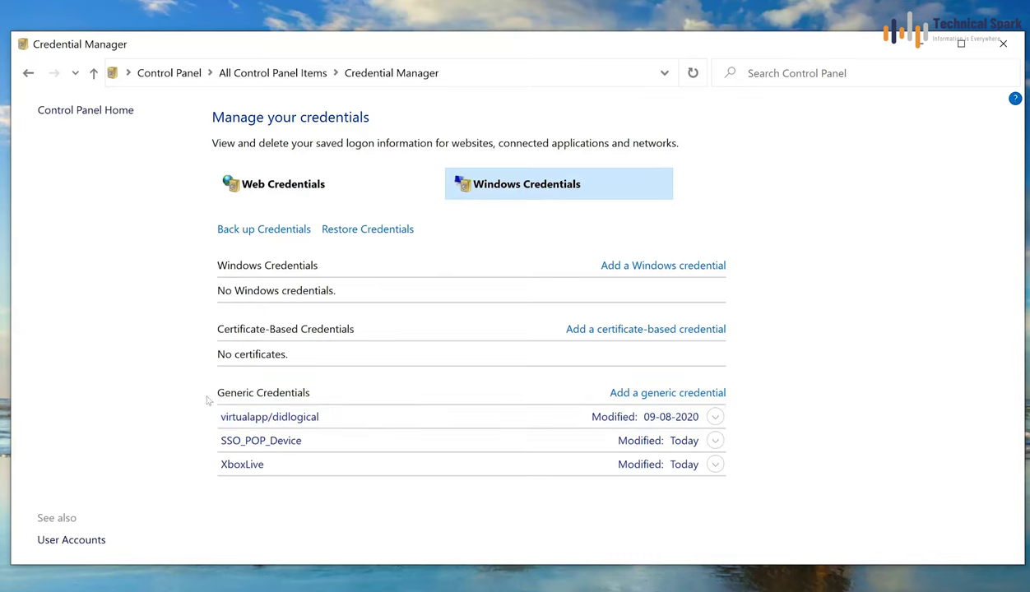
pyautogui.click(715, 417)
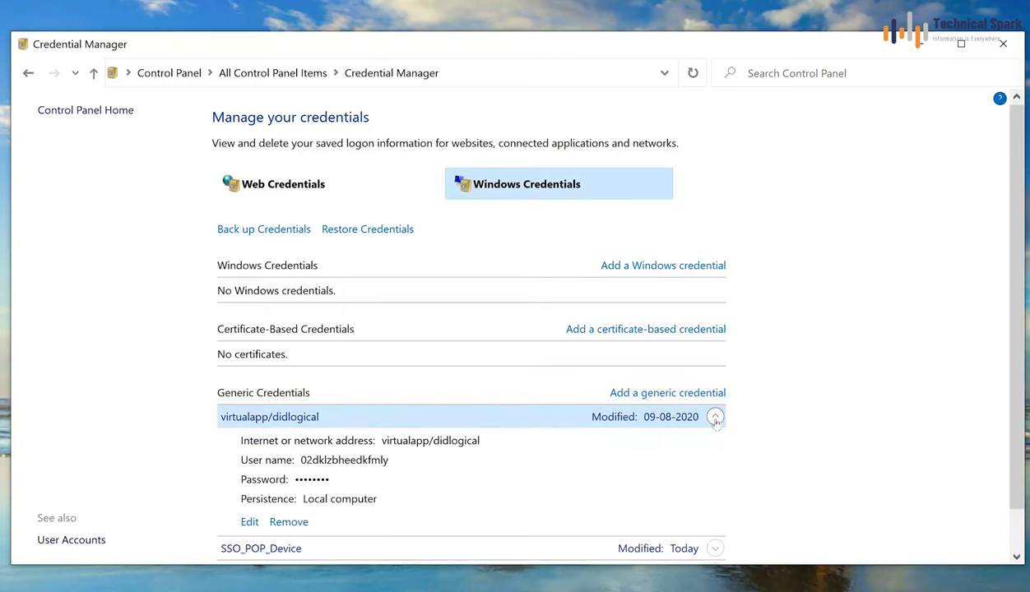
pyautogui.click(289, 523)
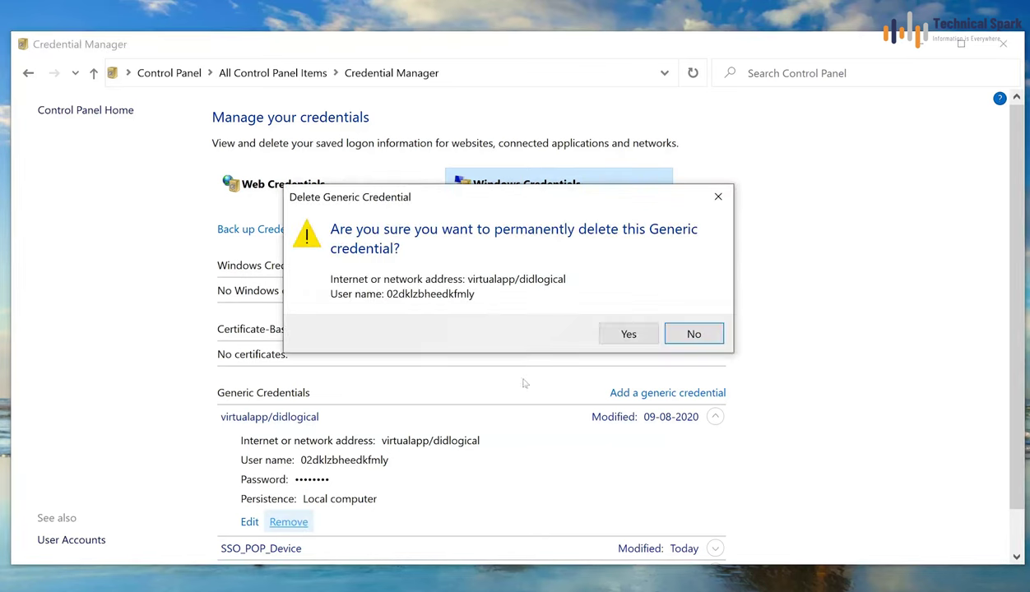
pyautogui.click(617, 337)
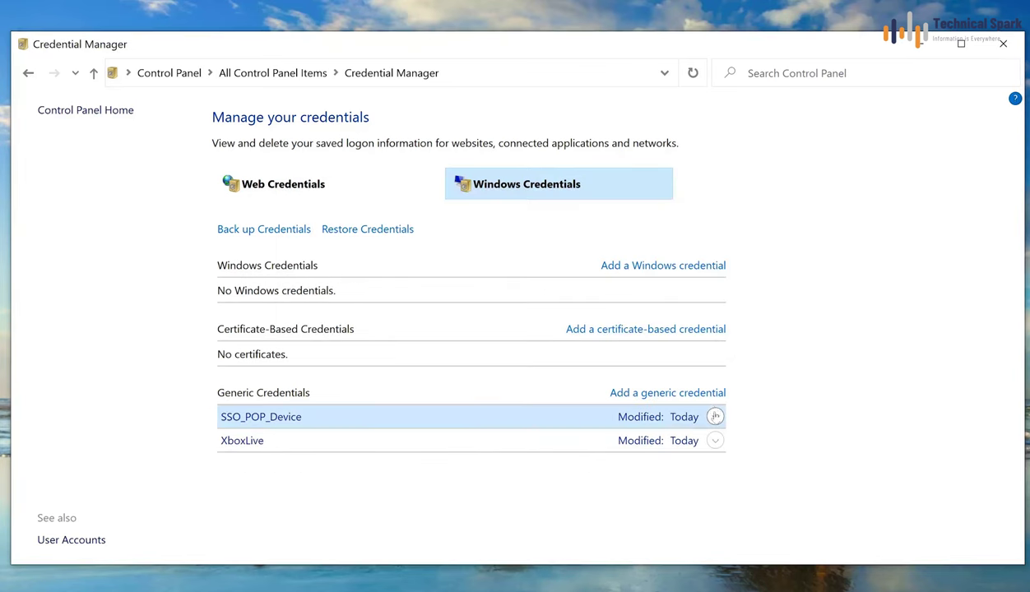
pyautogui.click(715, 417)
pyautogui.click(289, 523)
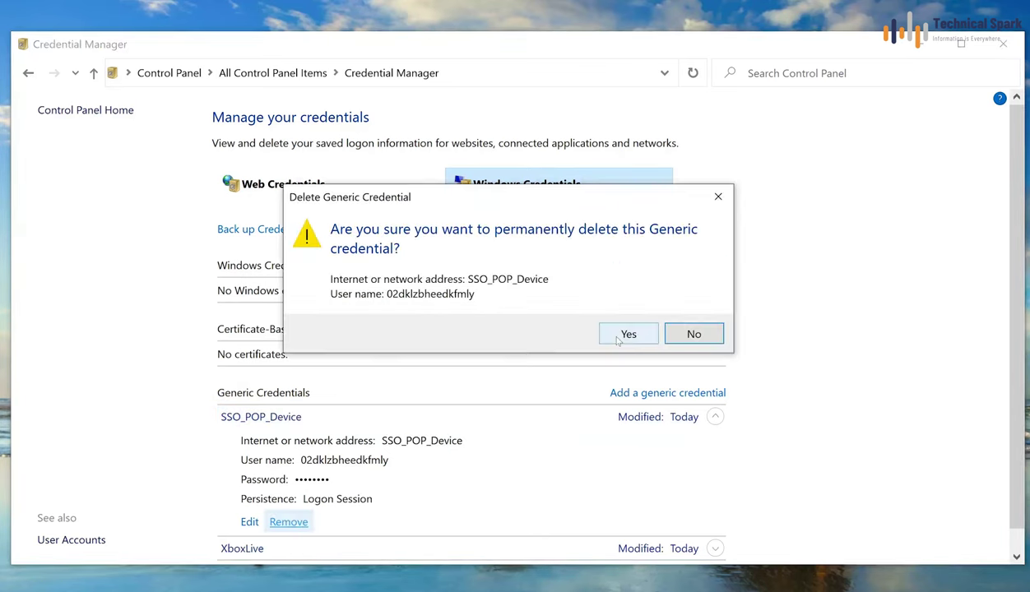
pyautogui.click(617, 337)
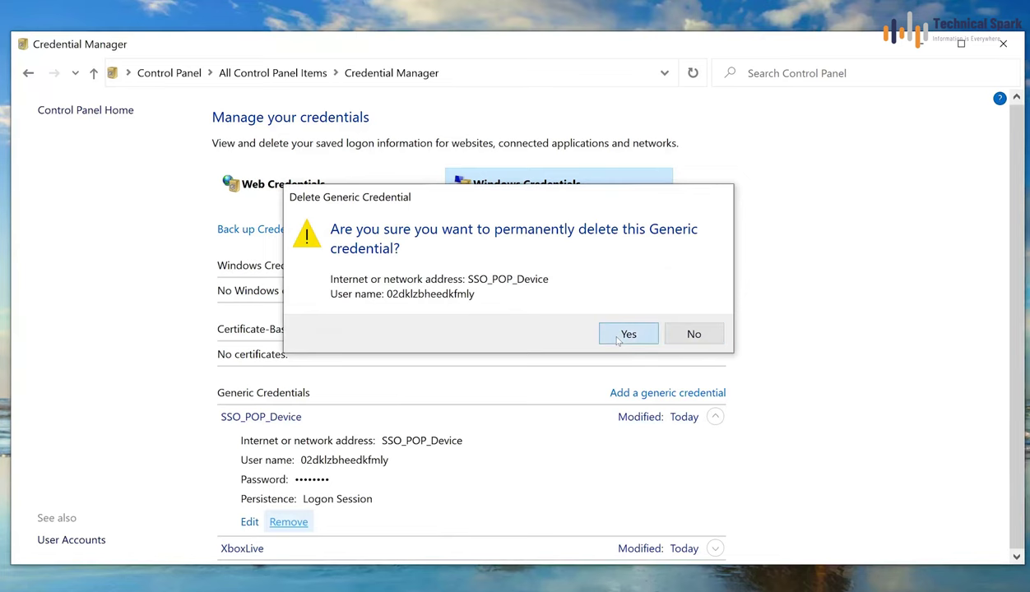
pyautogui.click(714, 418)
pyautogui.click(289, 522)
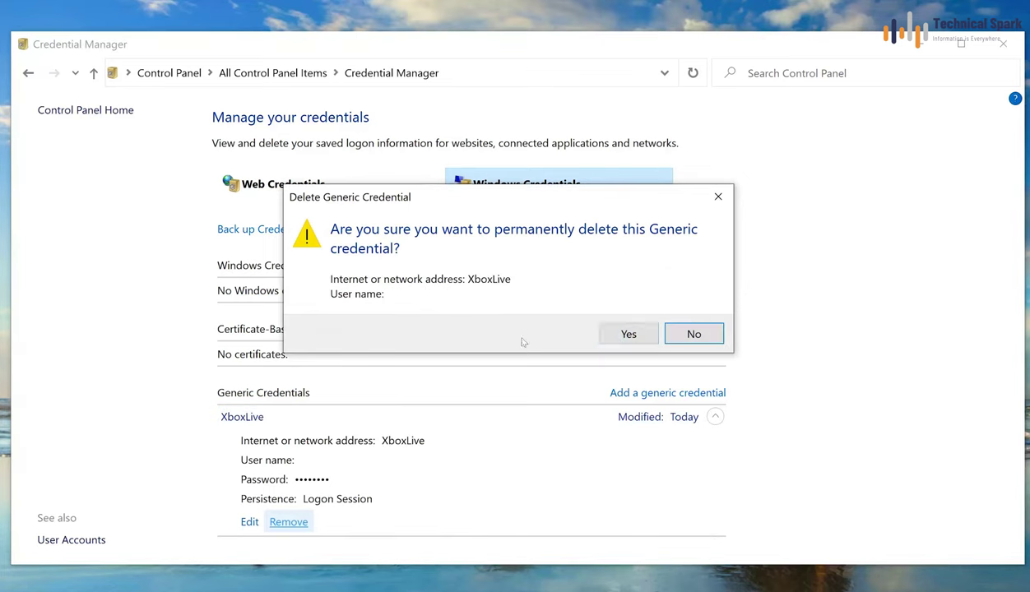
pyautogui.click(607, 338)
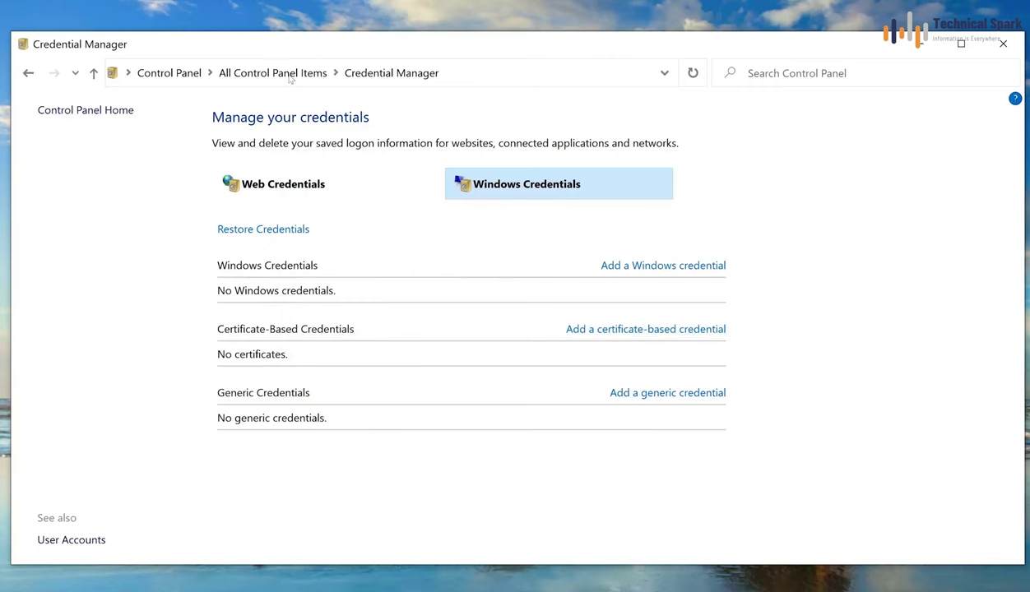
pyautogui.click(259, 79)
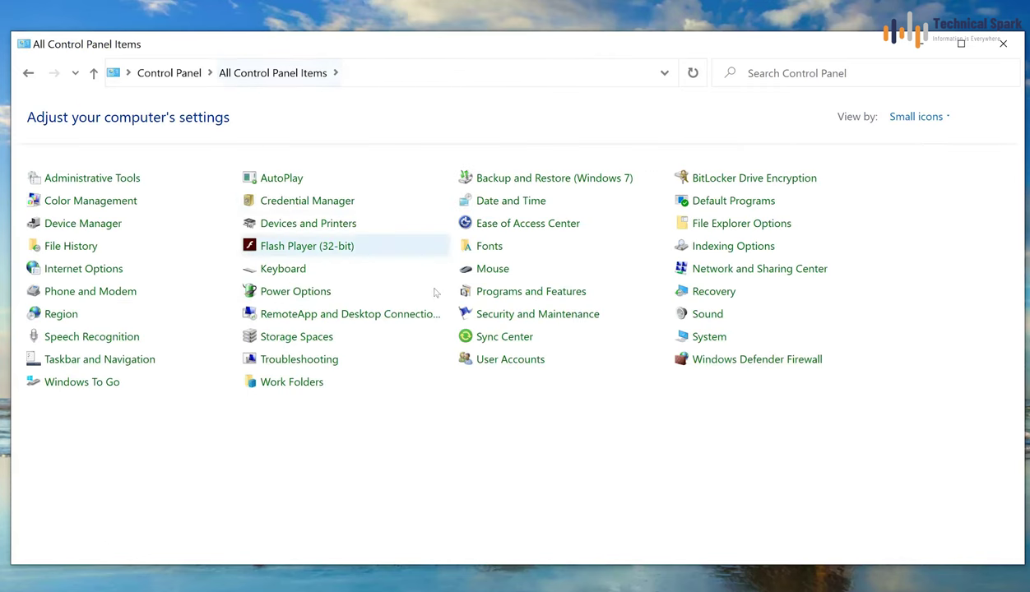
# Step: Uninstall TeraCopy 3.26 from Programs and Features, then close the window
pyautogui.click(511, 299)
pyautogui.click(263, 351)
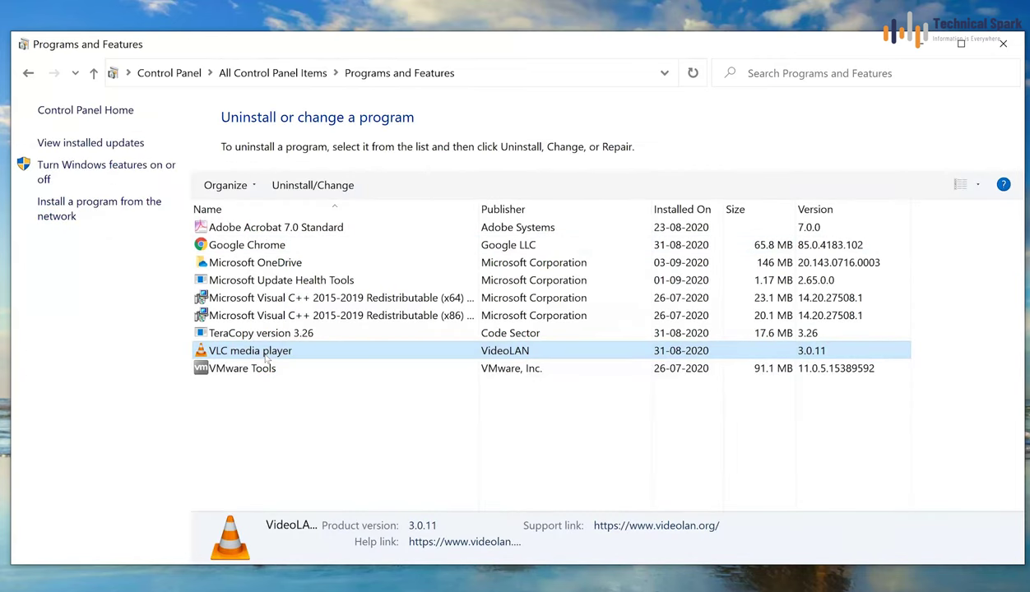
pyautogui.click(247, 336)
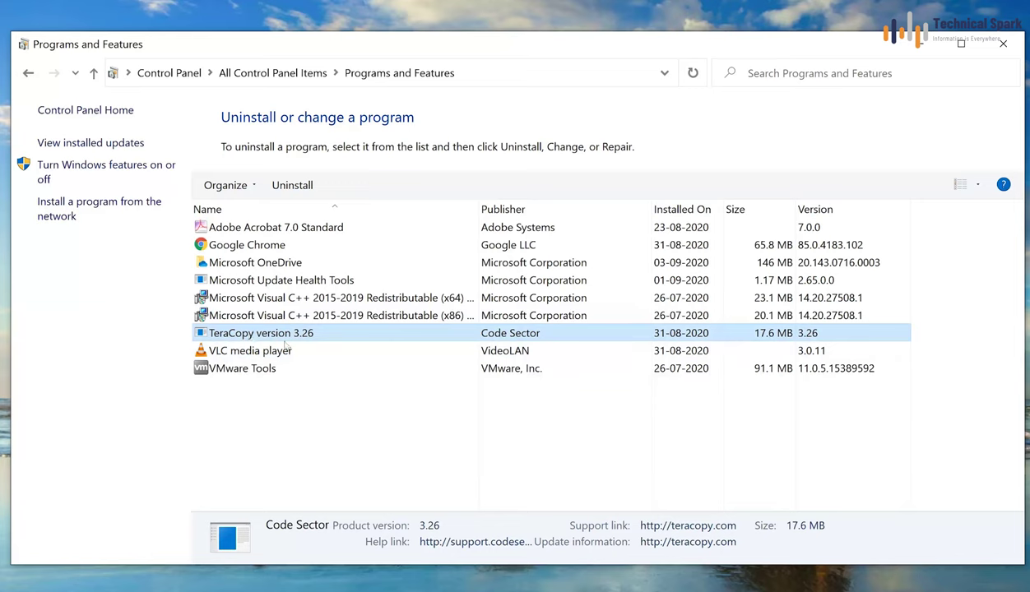
pyautogui.rightClick(313, 338)
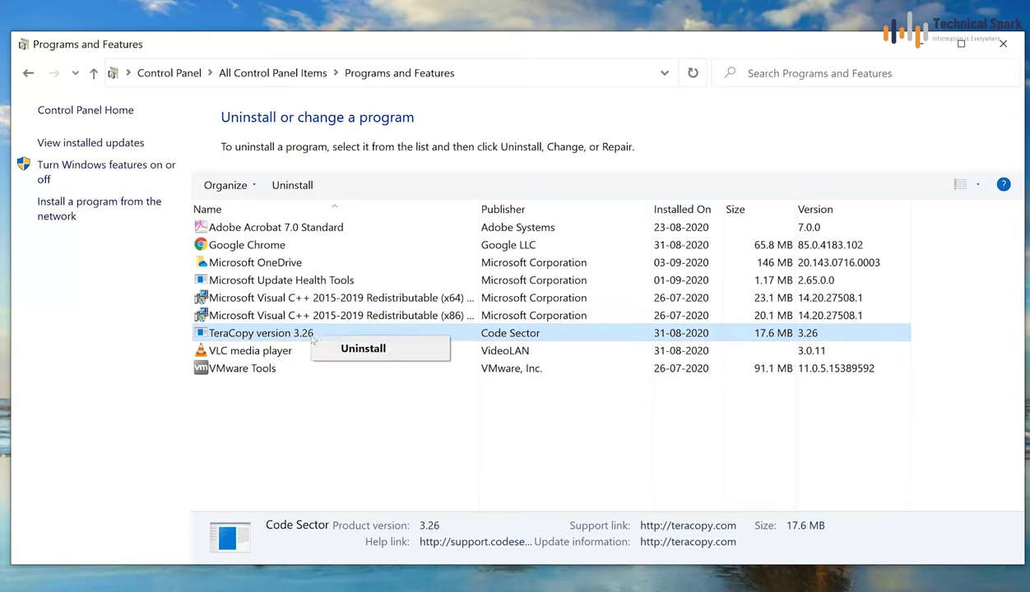
pyautogui.click(363, 350)
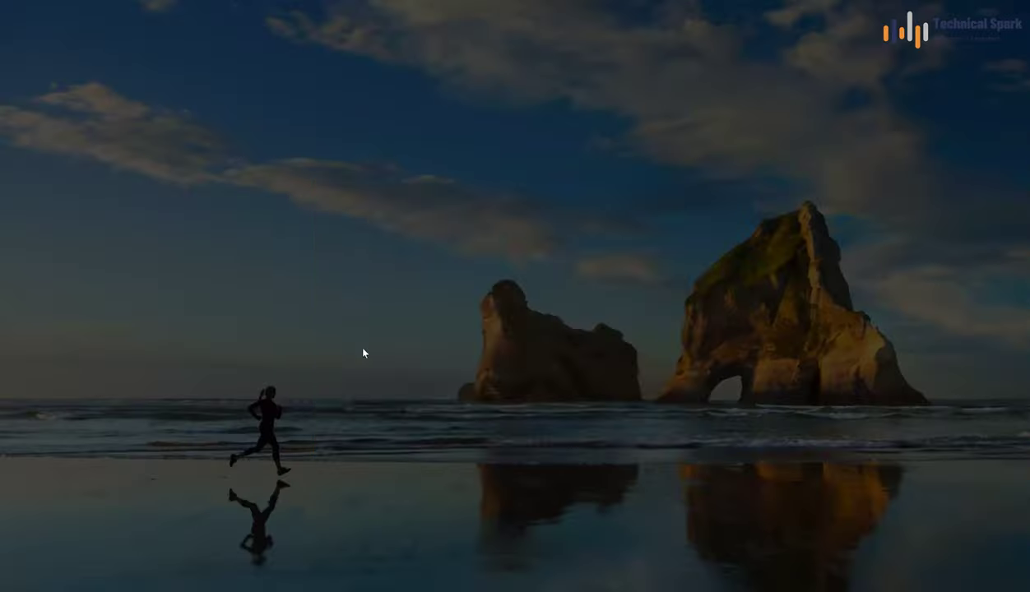
pyautogui.click(394, 420)
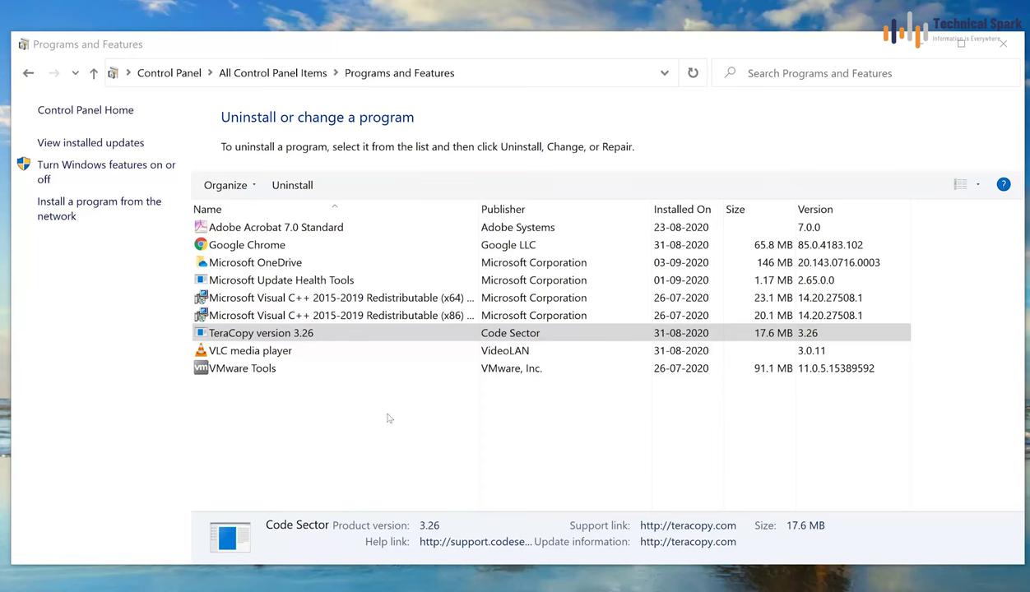
pyautogui.click(556, 375)
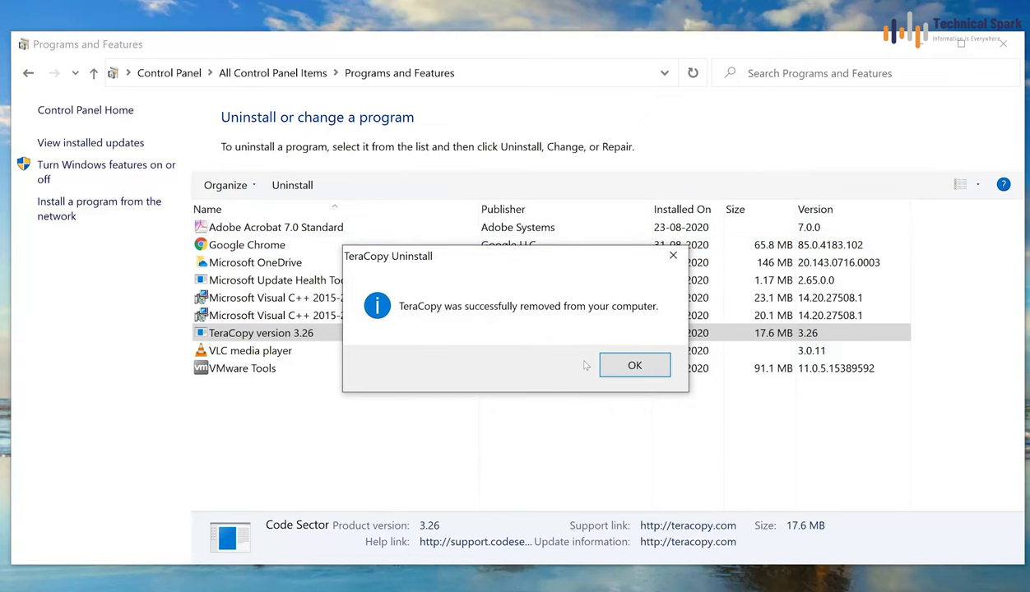
pyautogui.click(646, 372)
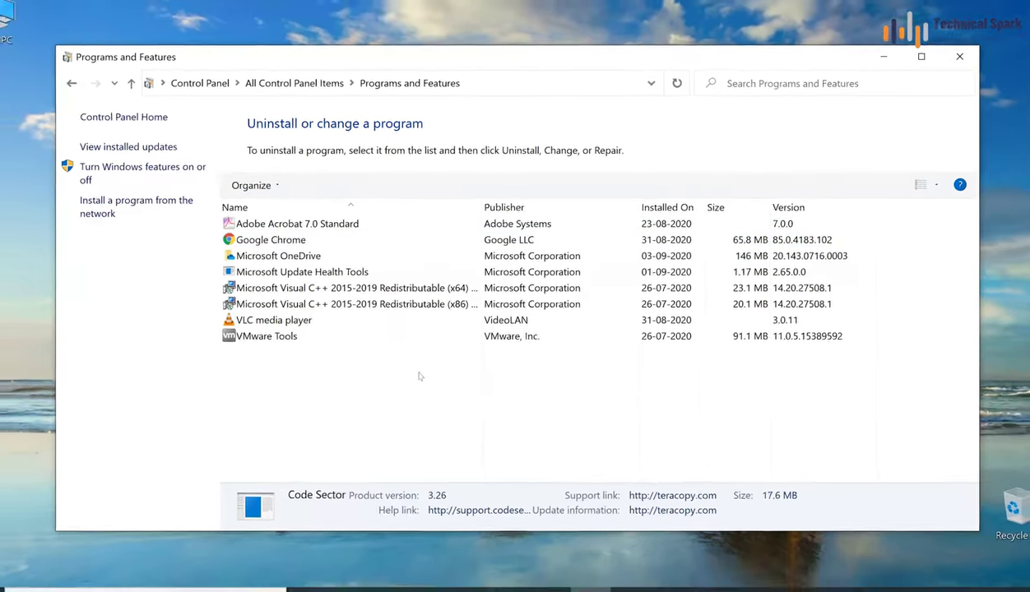
pyautogui.click(955, 61)
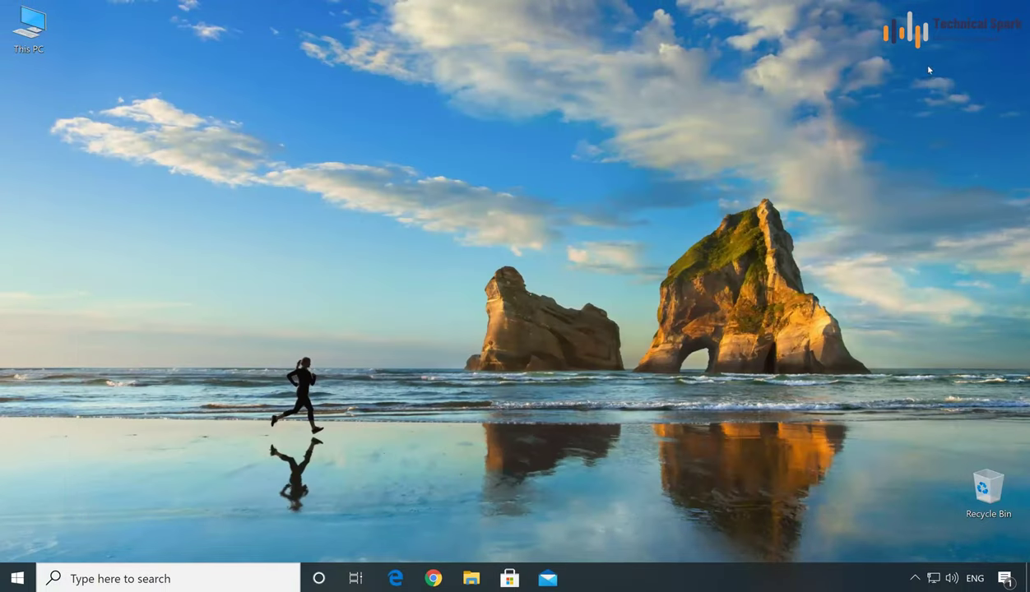
# Step: Launch Chrome, confirm no account is signed in, and go to Chrome Settings
pyautogui.click(434, 579)
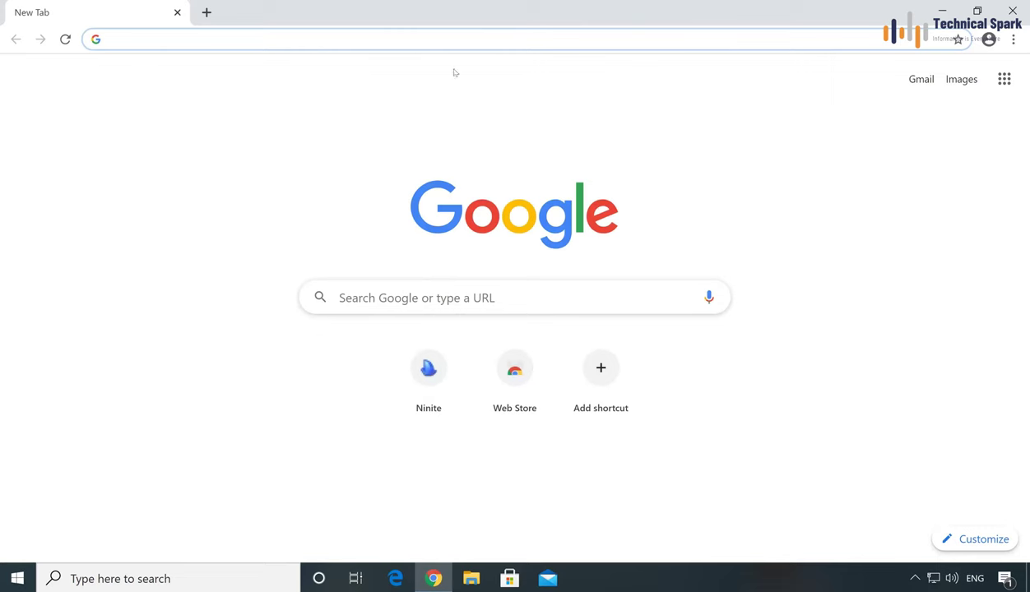
pyautogui.click(988, 39)
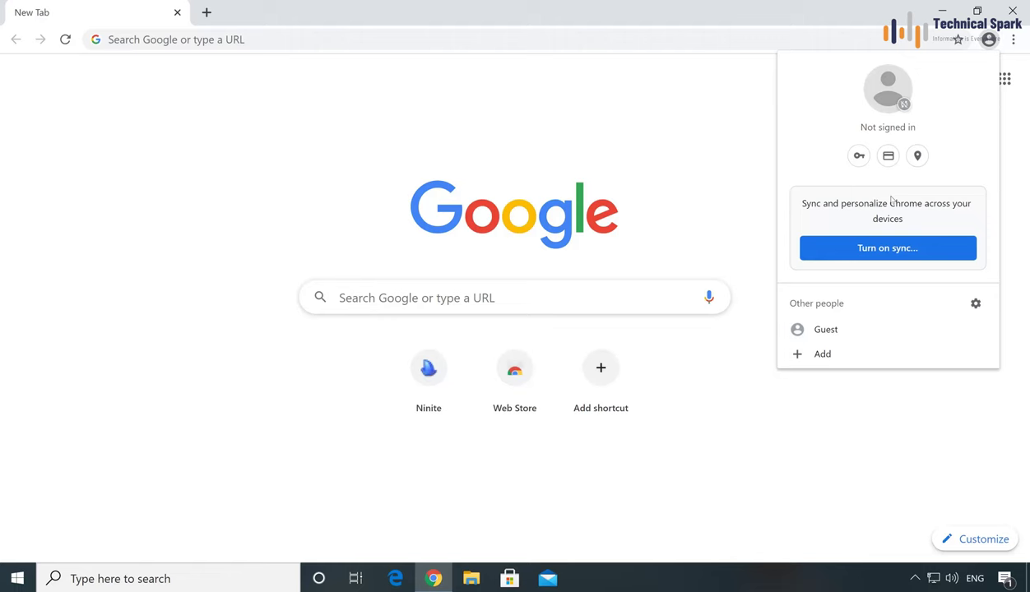
pyautogui.click(707, 158)
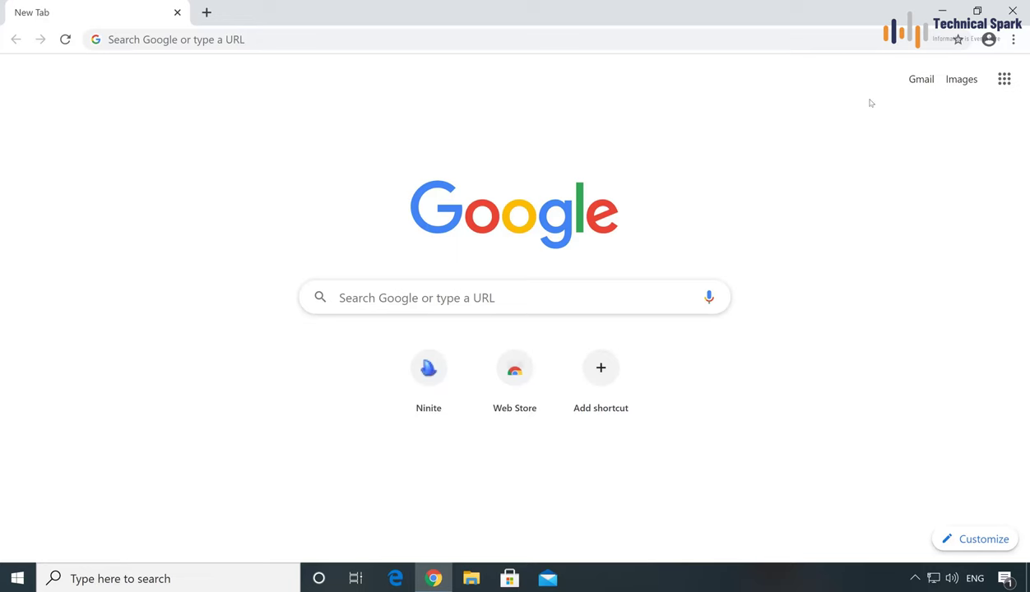
pyautogui.click(1013, 40)
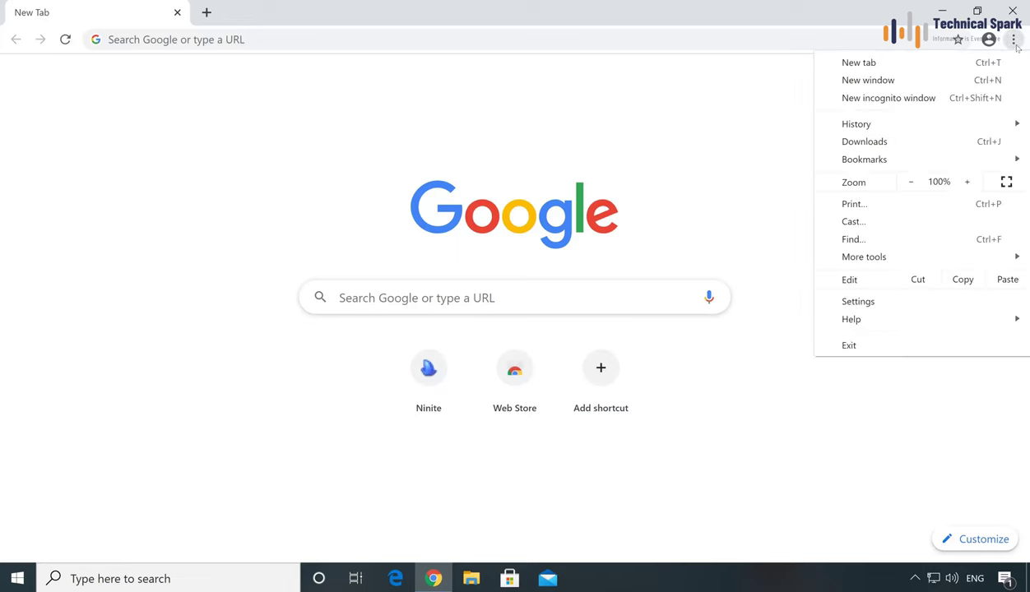
pyautogui.click(883, 303)
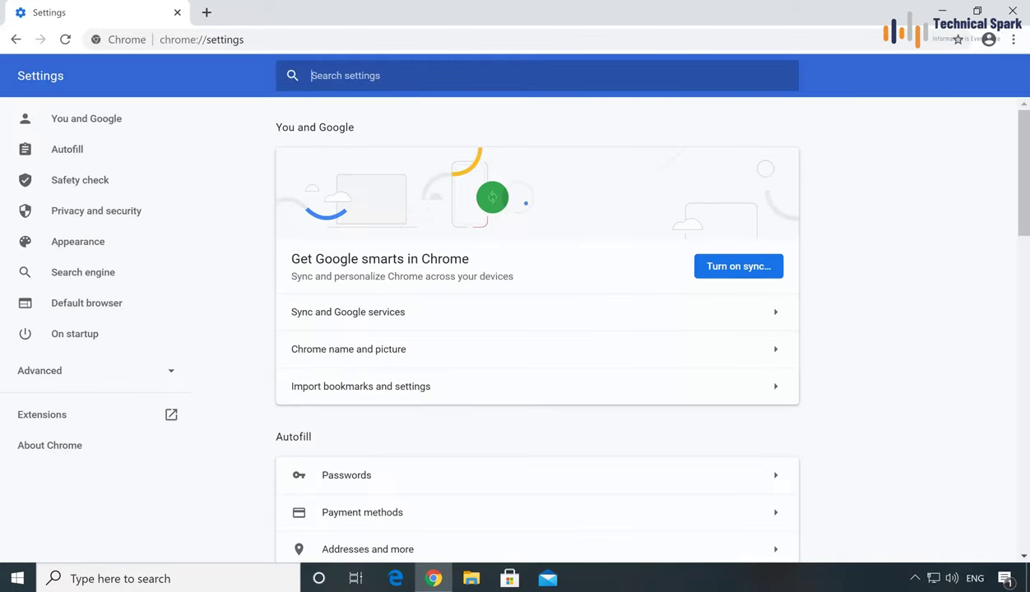
# Step: Find Clear browsing data via 'hist' and tick passwords, site settings and hosted app data
pyautogui.write('hist')
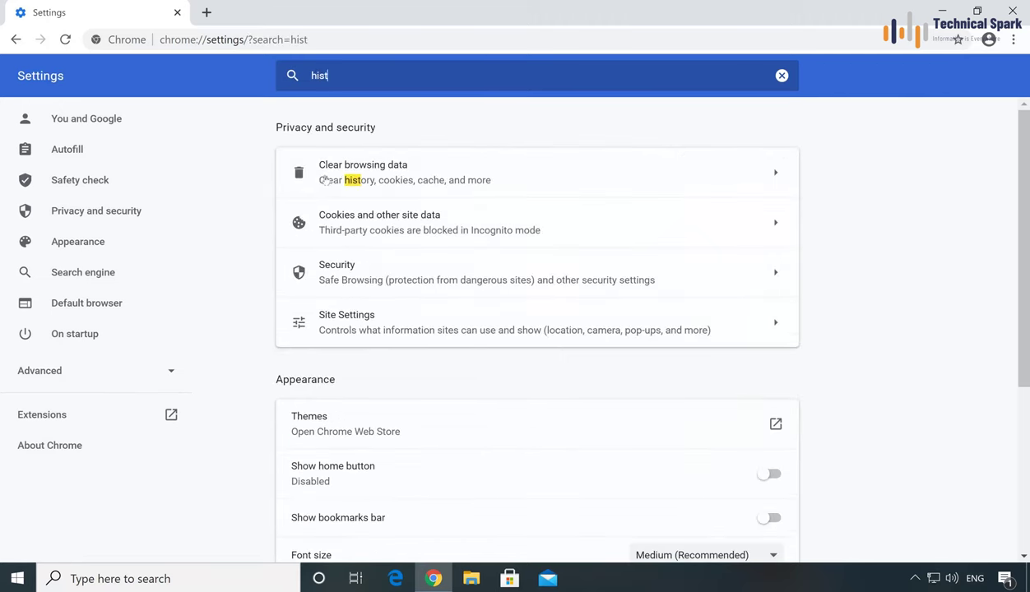
pyautogui.click(430, 180)
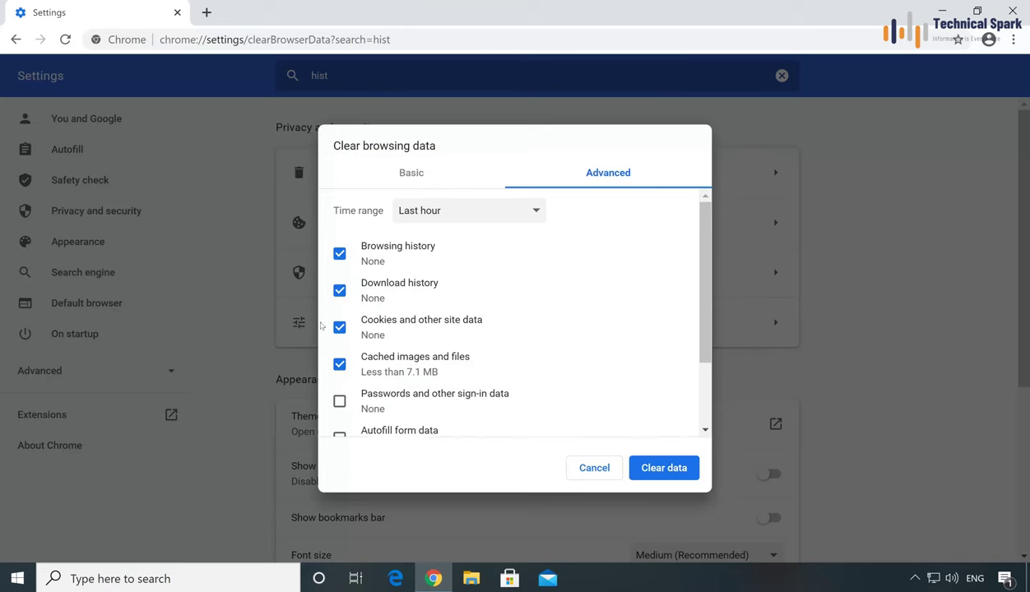
pyautogui.scroll(-3, 362, 368)
pyautogui.click(380, 303)
pyautogui.click(369, 372)
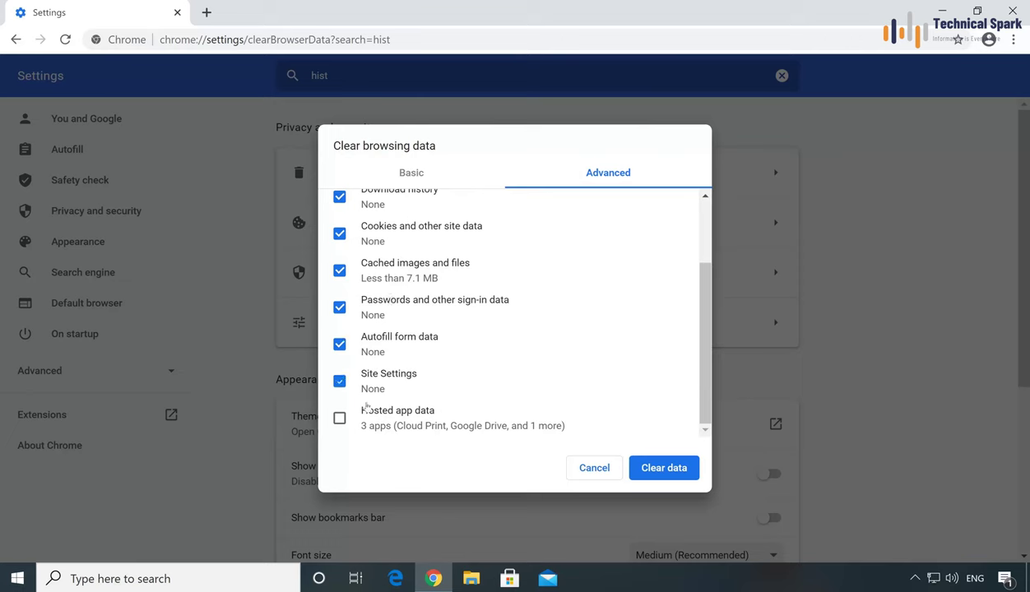
pyautogui.click(356, 412)
# Step: Clear the selected browsing data and close Chrome
pyautogui.scroll(2, 448, 362)
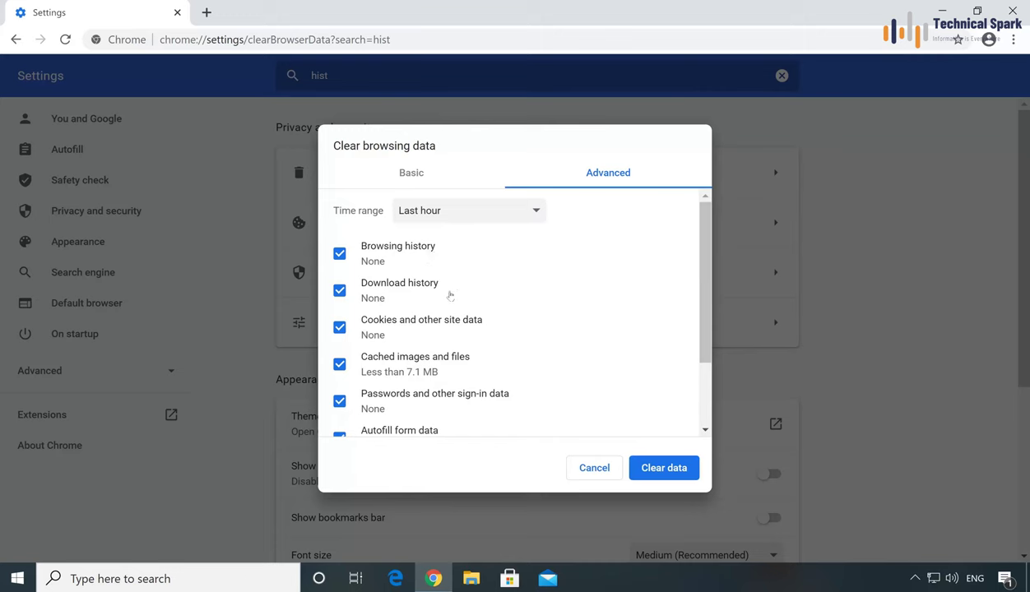
pyautogui.scroll(-2, 448, 365)
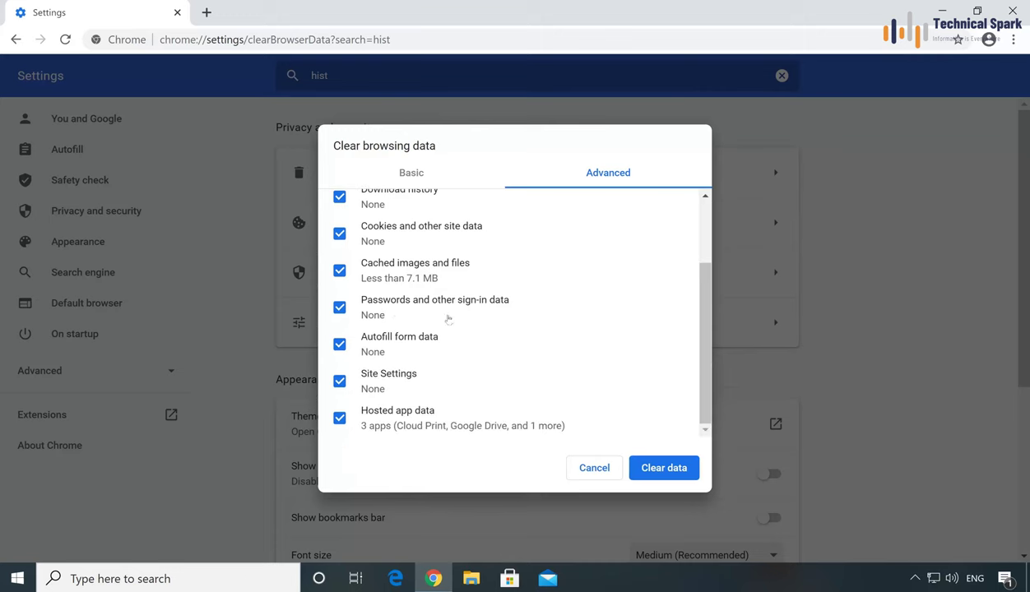
pyautogui.click(643, 476)
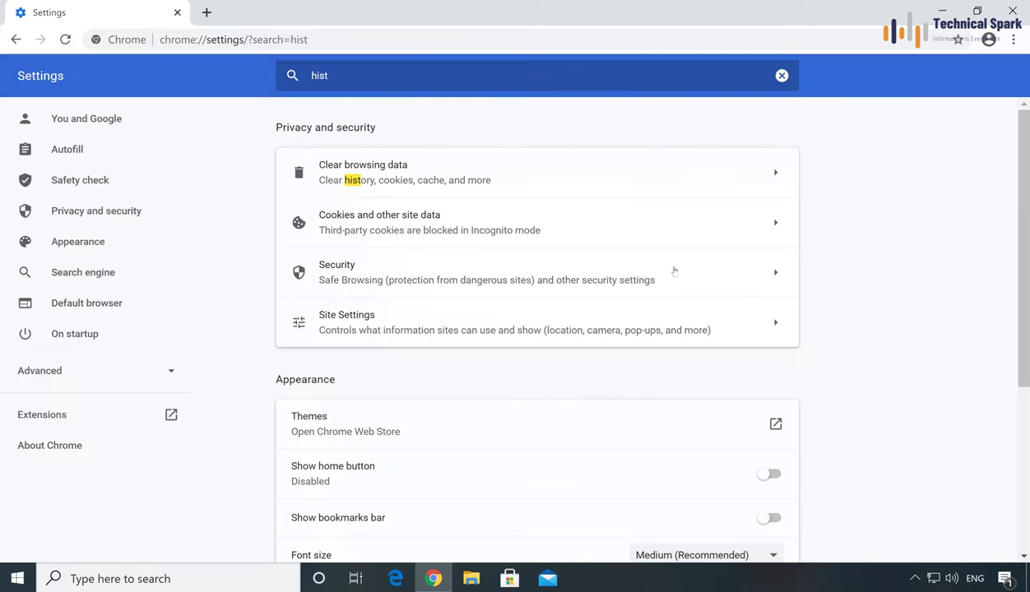
pyautogui.click(1017, 14)
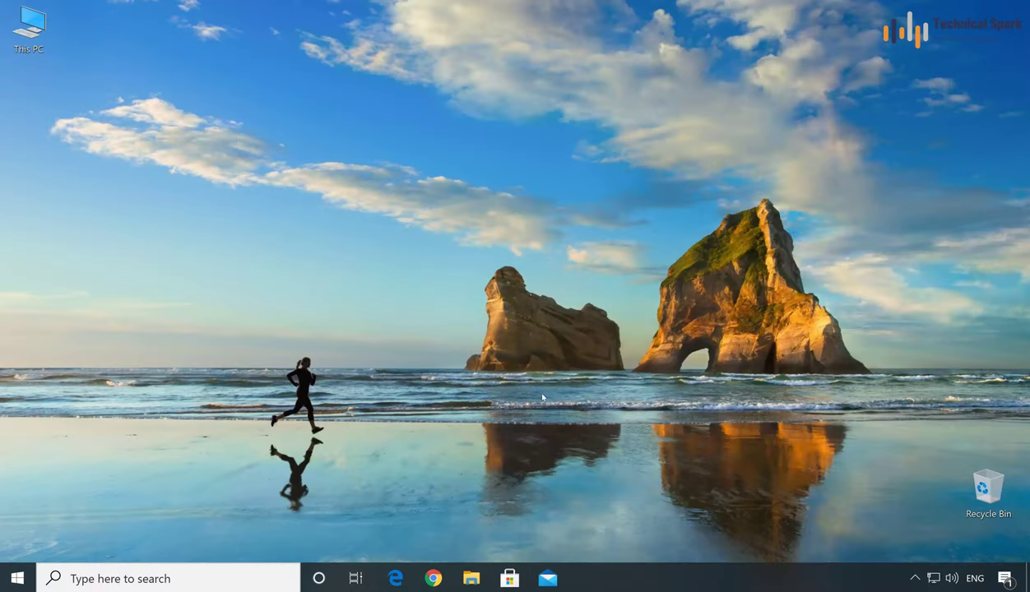
# Step: Open Edge maximized and bring up Clear browsing data from History
pyautogui.click(394, 578)
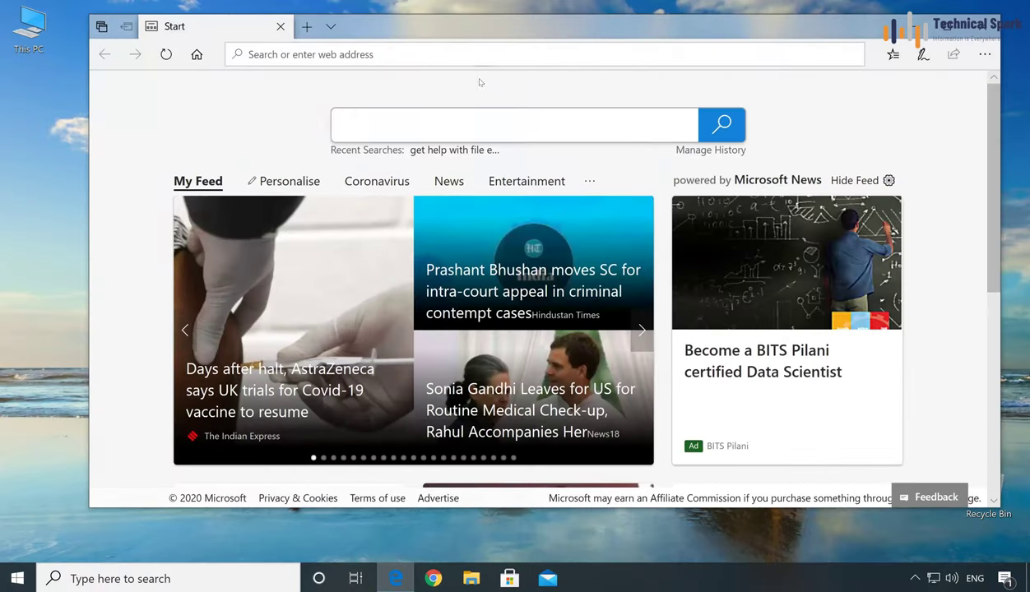
pyautogui.click(952, 27)
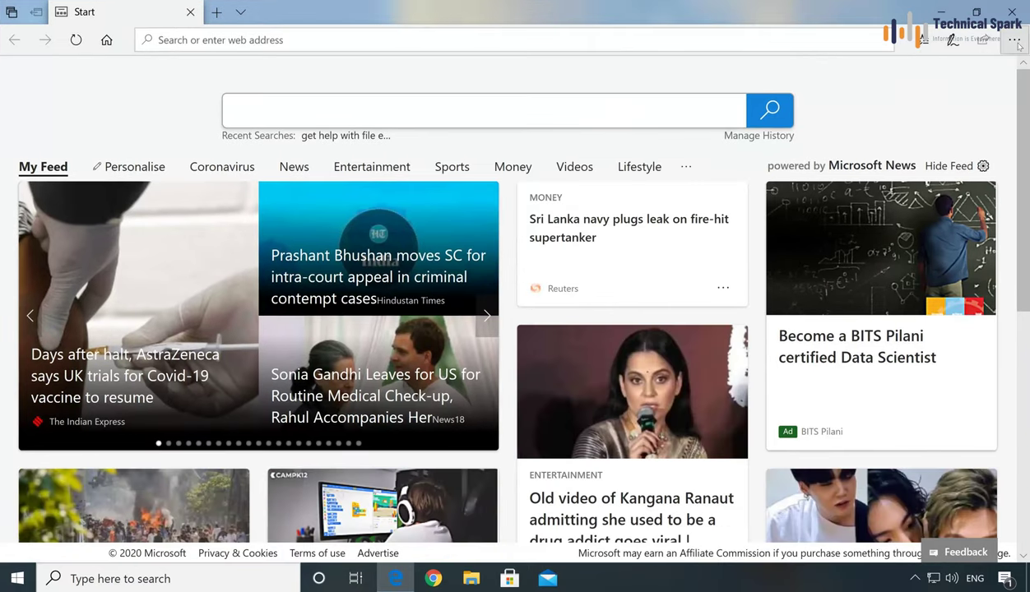
pyautogui.click(1017, 43)
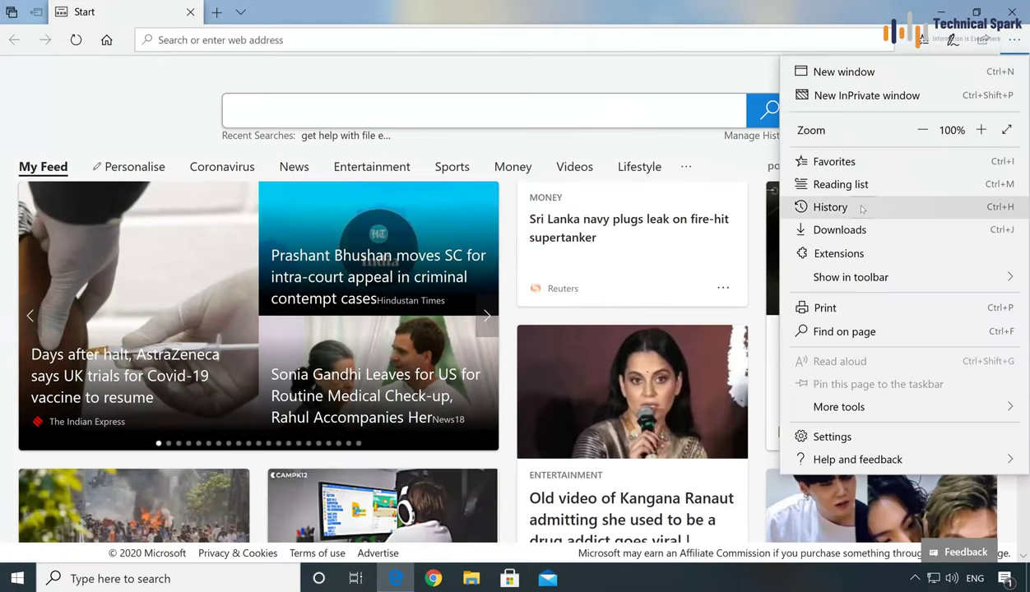
pyautogui.click(863, 209)
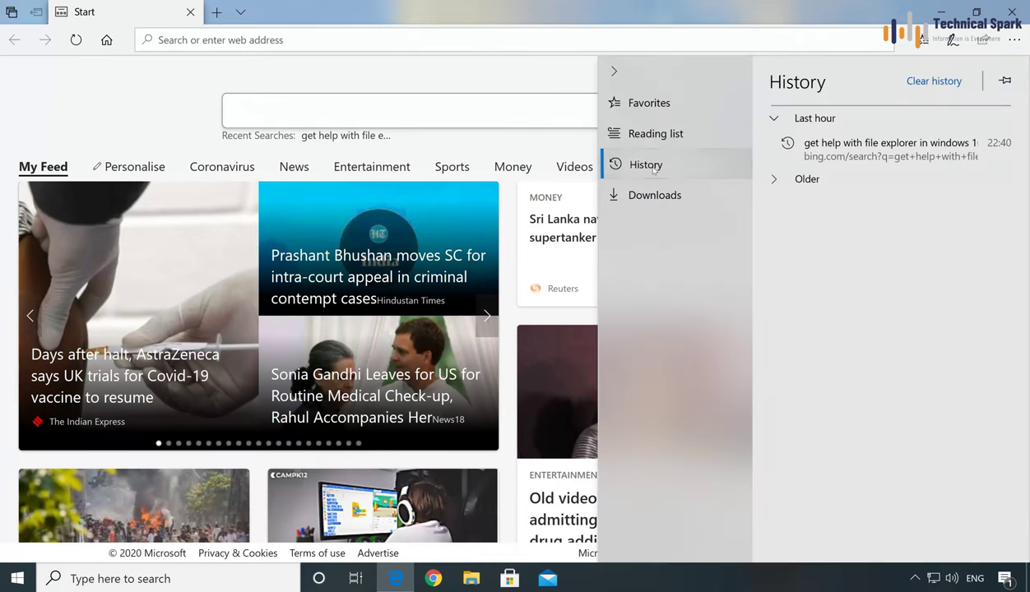
pyautogui.click(932, 85)
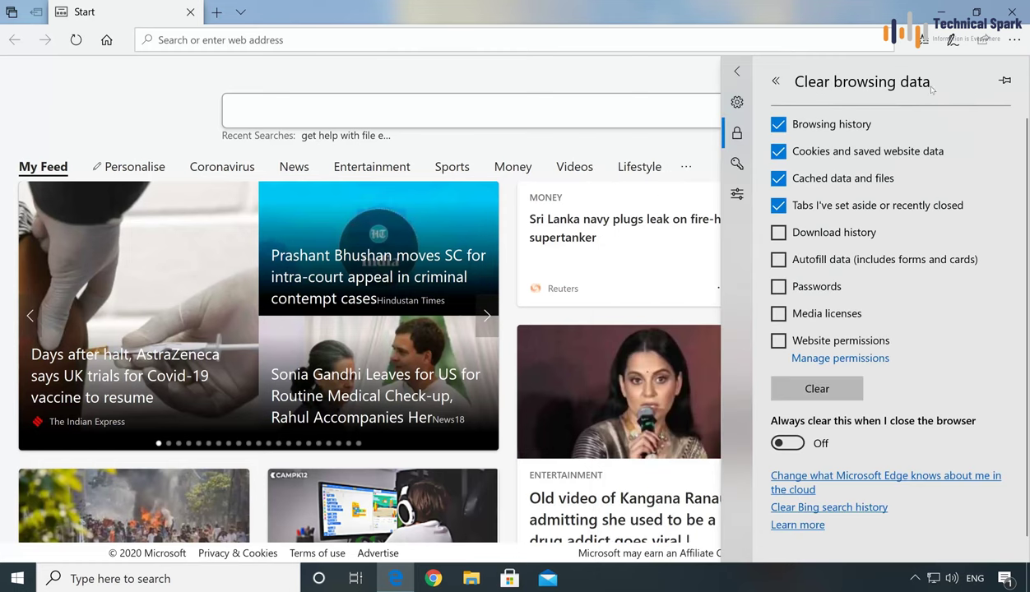
# Step: Clear download history, autofill, passwords, media licenses and website permissions, then close Edge
pyautogui.click(795, 235)
pyautogui.click(795, 257)
pyautogui.click(794, 284)
pyautogui.click(812, 313)
pyautogui.click(814, 339)
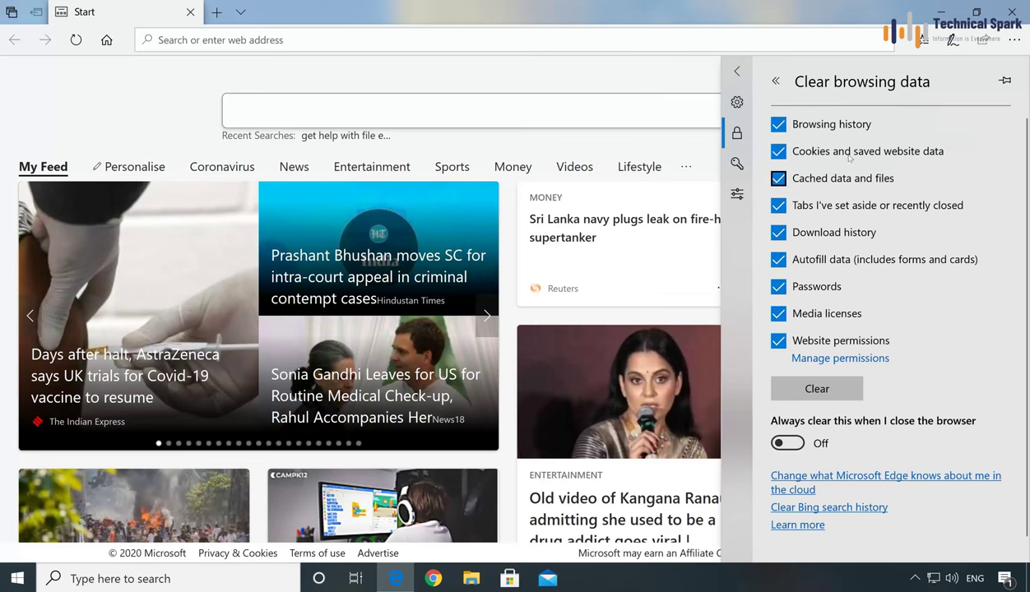
pyautogui.click(822, 396)
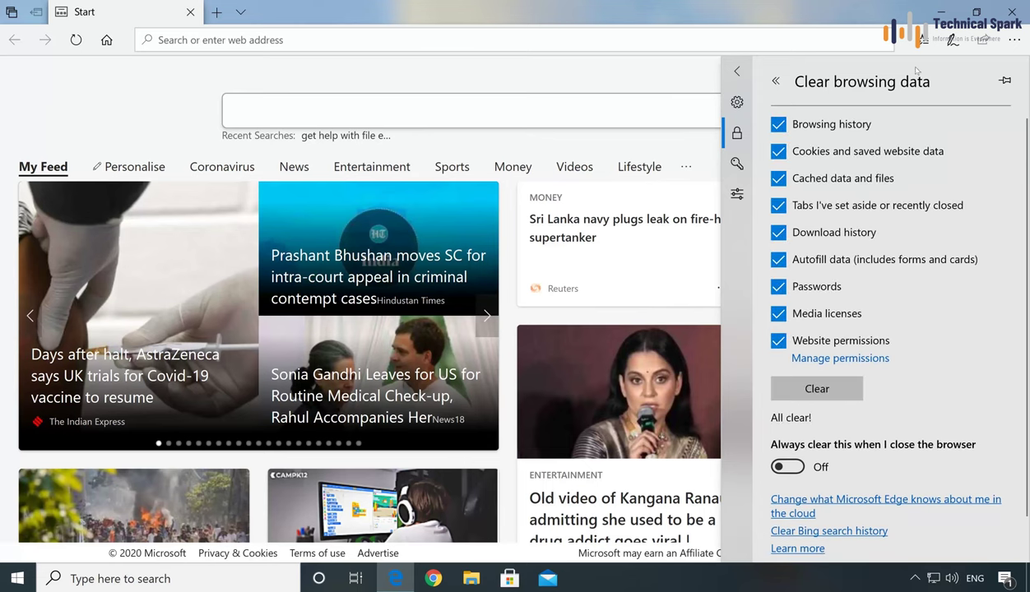
pyautogui.click(938, 11)
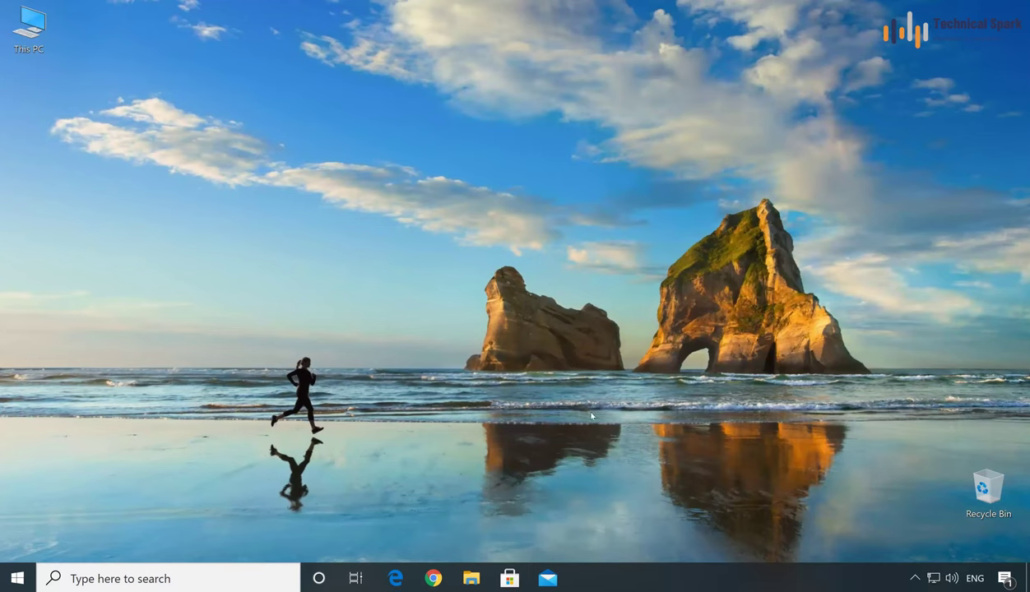
# Step: Open Local Disk (D:) from This PC in File Explorer
pyautogui.click(471, 581)
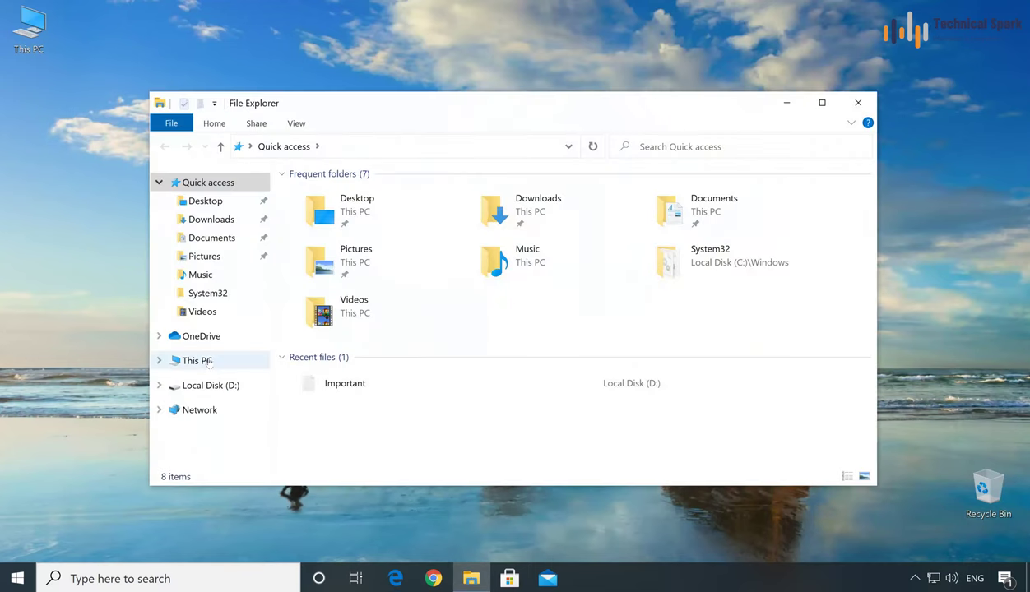
pyautogui.click(208, 362)
pyautogui.click(428, 360)
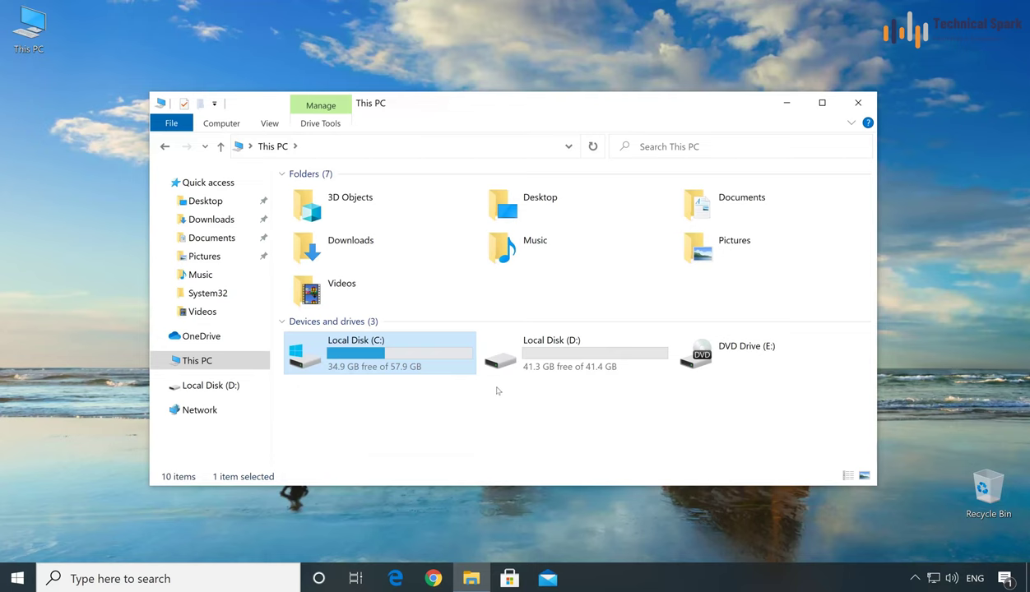
pyautogui.click(385, 444)
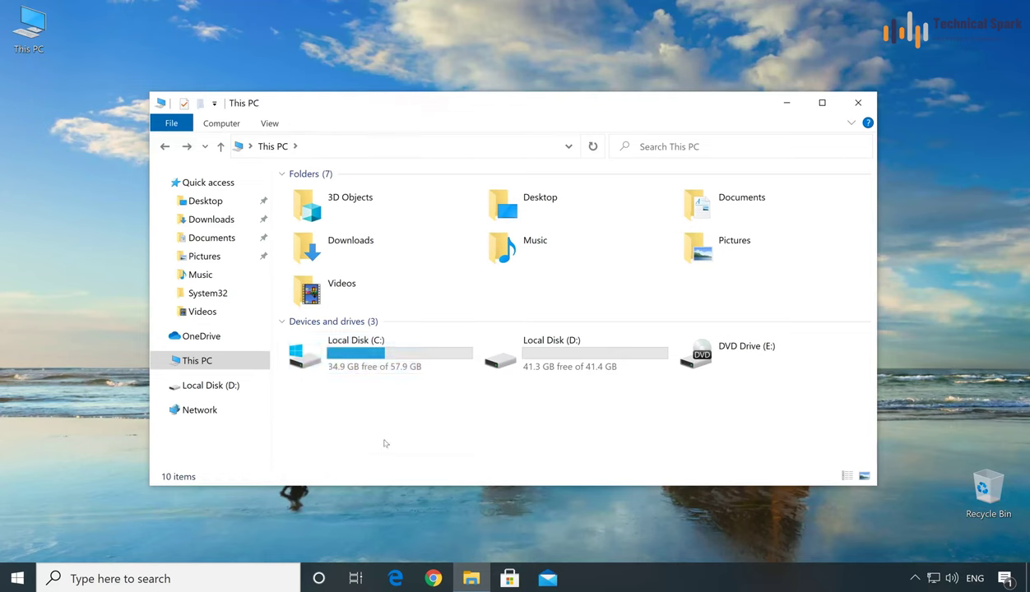
pyautogui.doubleClick(565, 356)
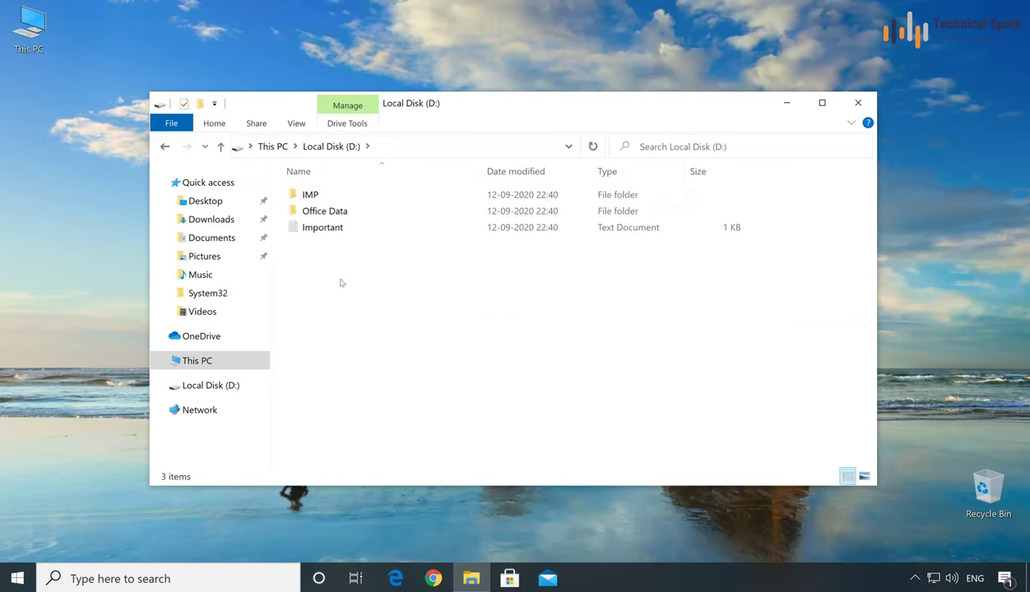
# Step: Permanently delete the IMP folder and Important text document from D:
pyautogui.moveTo(335, 280); pyautogui.dragTo(303, 225)
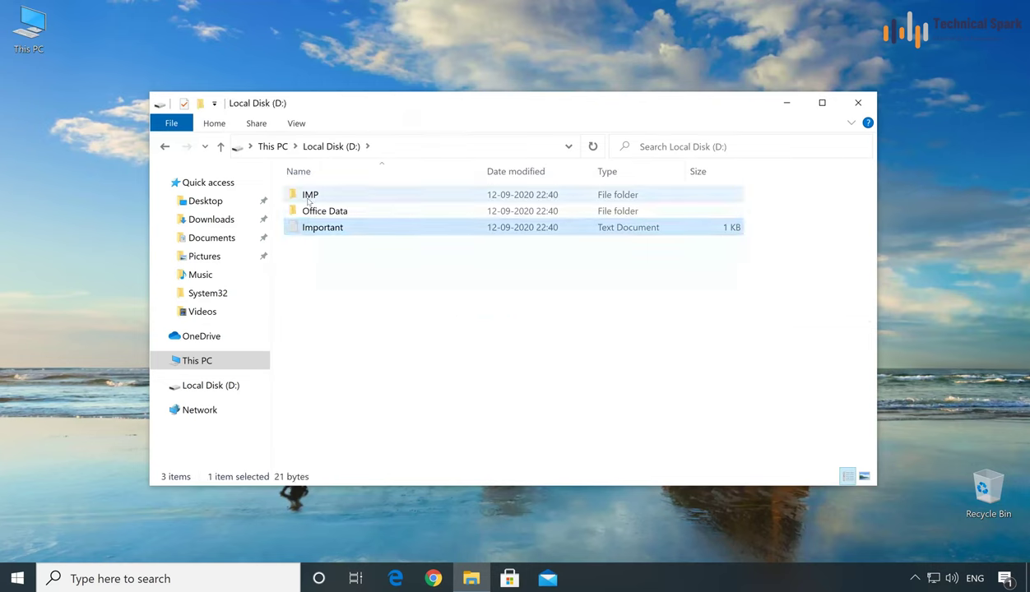
pyautogui.keyDown('ctrl'); pyautogui.click(308, 202); pyautogui.keyUp('ctrl')
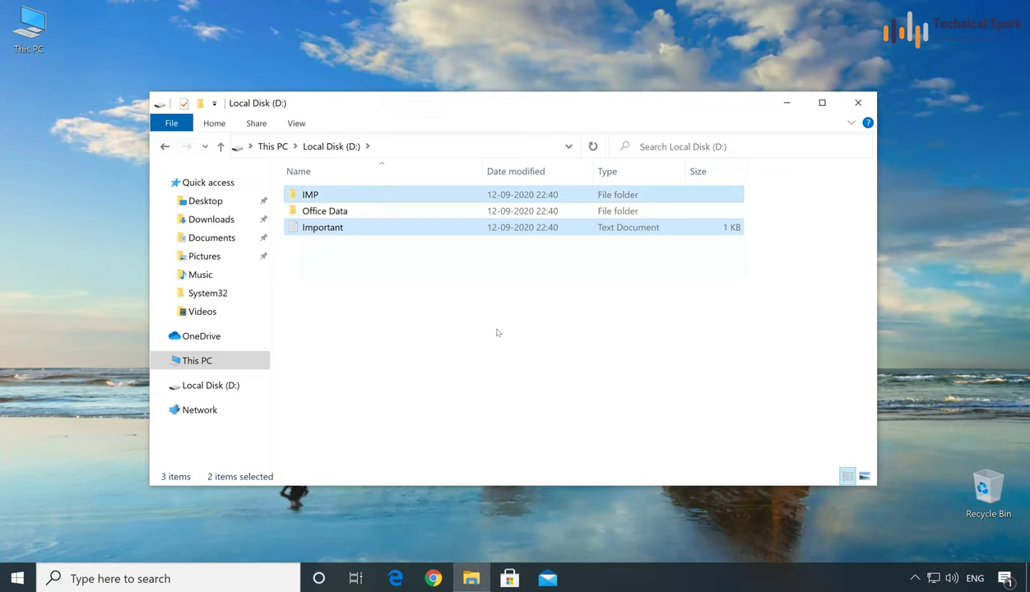
pyautogui.hotkey('shift', 'Delete')
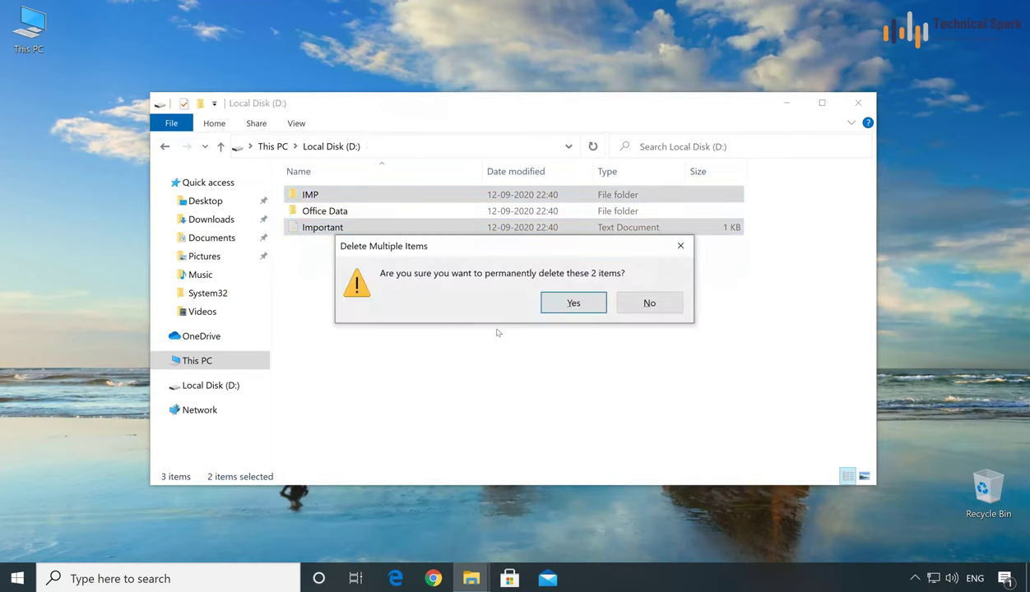
pyautogui.click(568, 298)
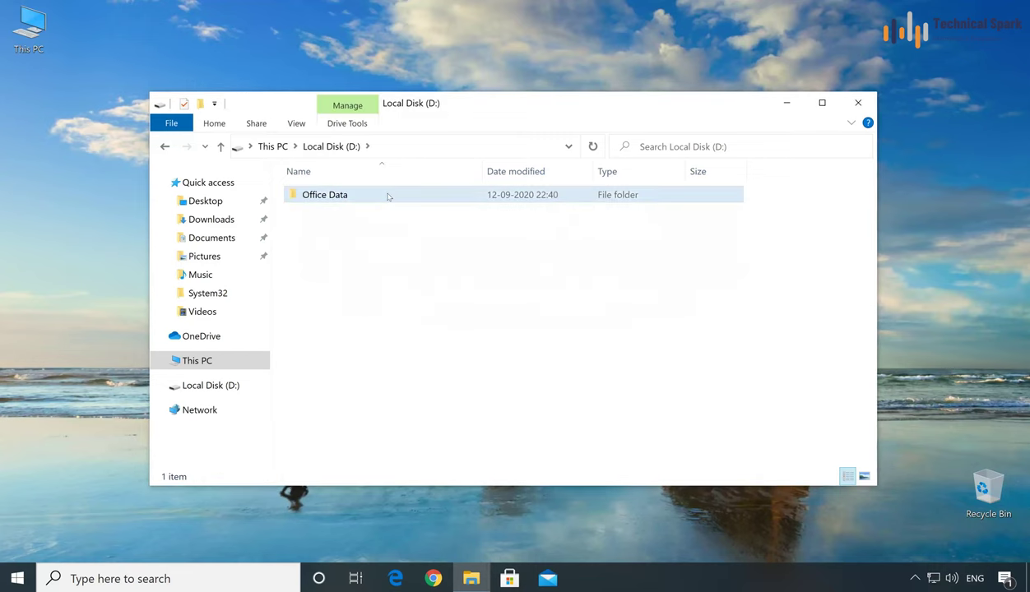
pyautogui.click(373, 195)
pyautogui.rightClick(346, 196)
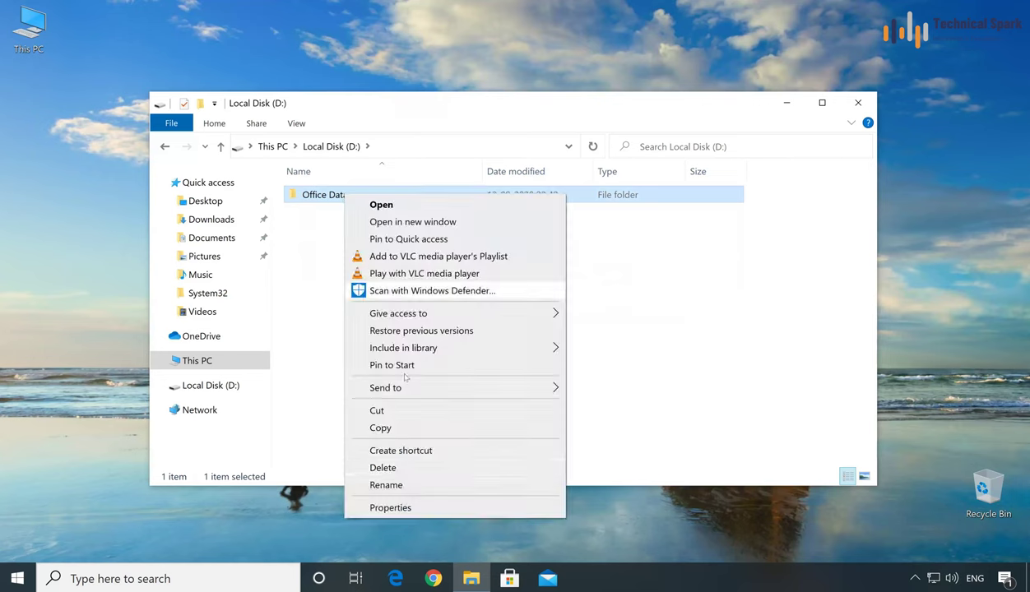
pyautogui.click(398, 466)
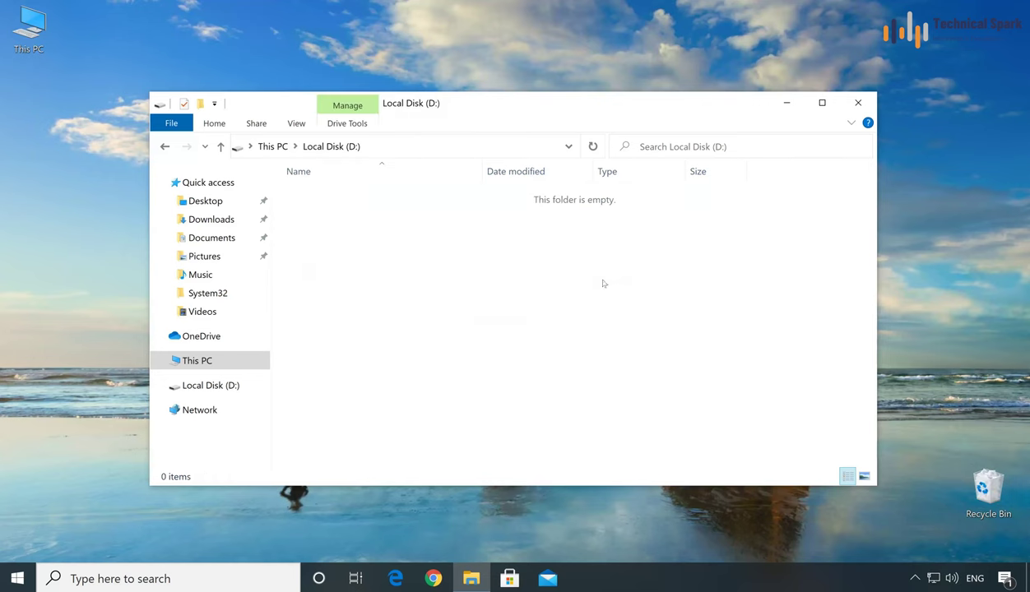
pyautogui.doubleClick(971, 491)
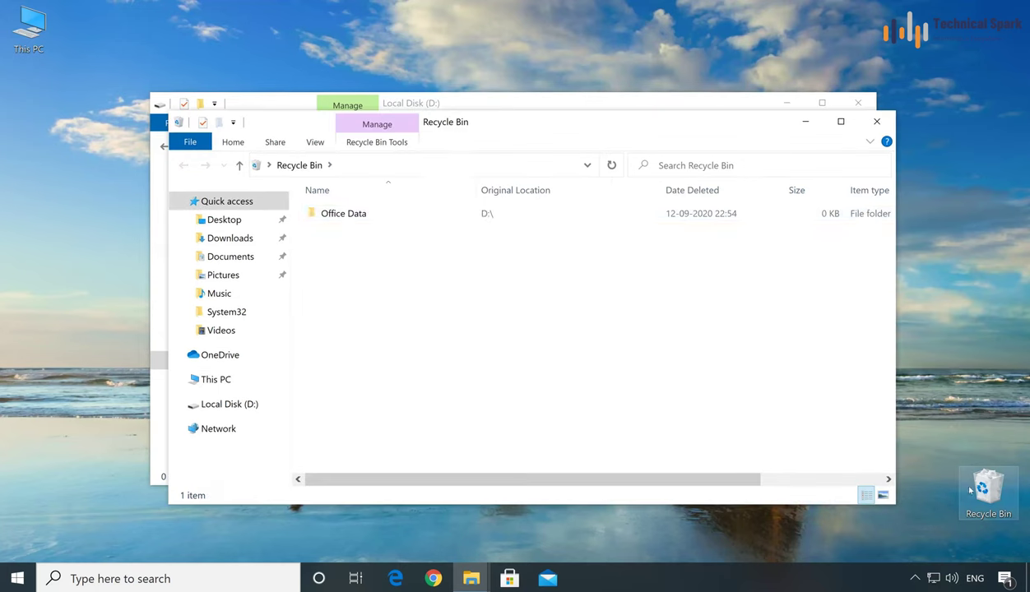
pyautogui.moveTo(349, 222)
pyautogui.moveTo(471, 129); pyautogui.dragTo(590, 238)
pyautogui.click(449, 322)
pyautogui.rightClick(457, 324)
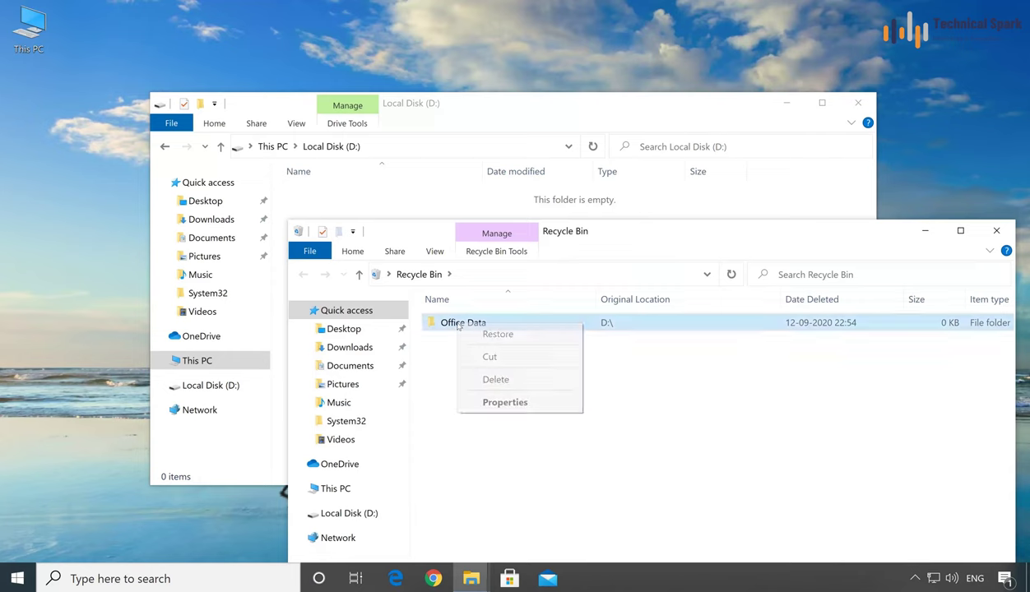
pyautogui.click(529, 335)
pyautogui.click(392, 197)
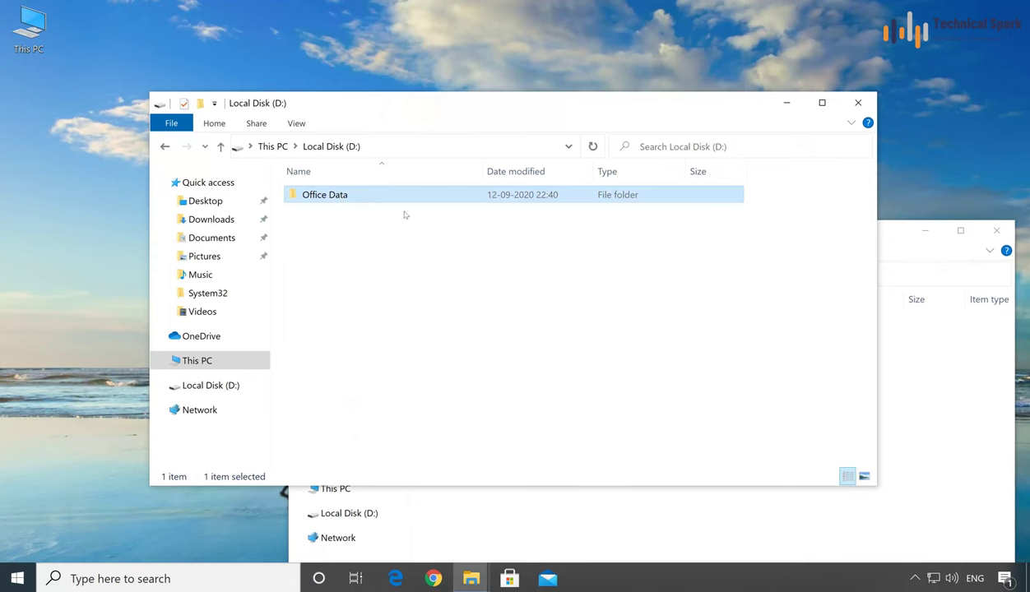
pyautogui.click(997, 230)
pyautogui.click(352, 222)
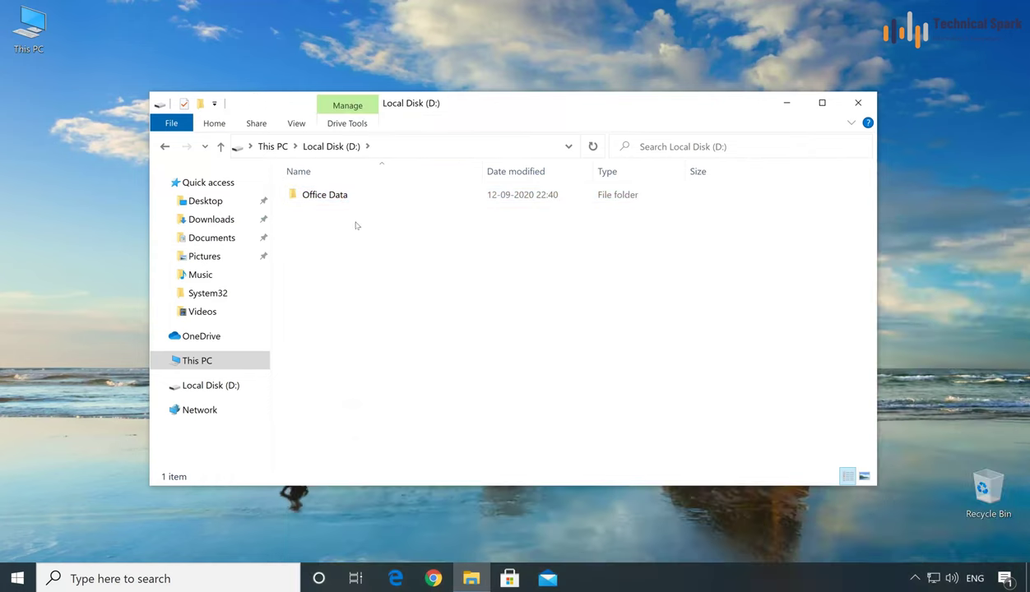
# Step: Permanently delete the FreshStart folder from the user's Documents on C:
pyautogui.click(270, 148)
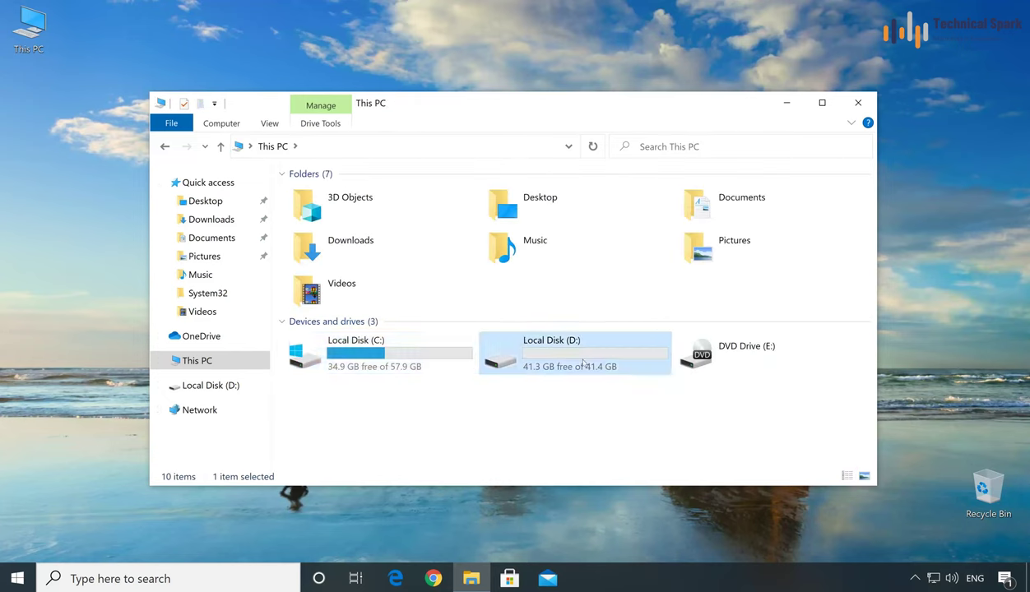
pyautogui.doubleClick(433, 352)
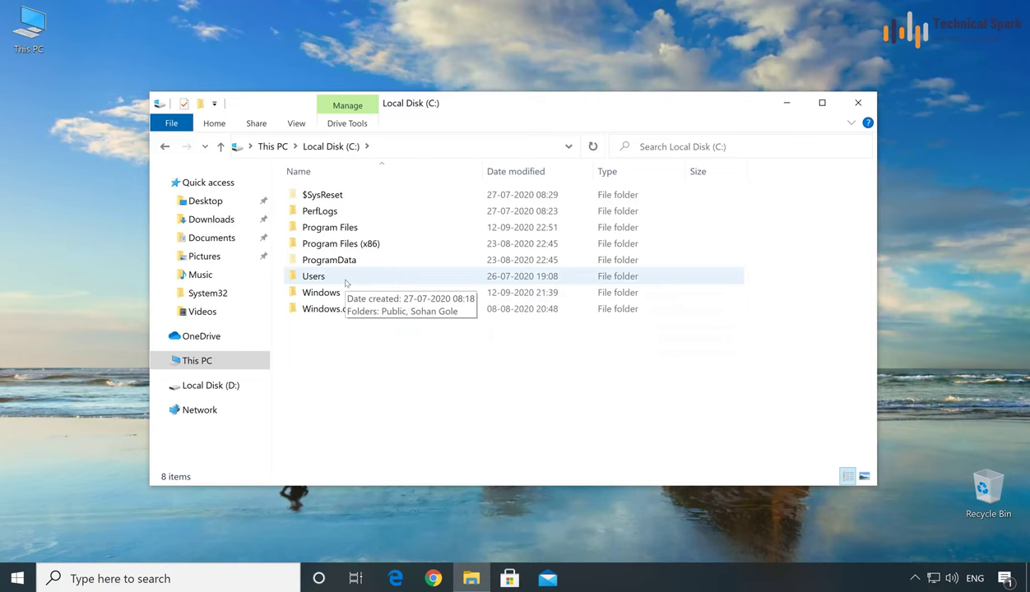
pyautogui.doubleClick(346, 283)
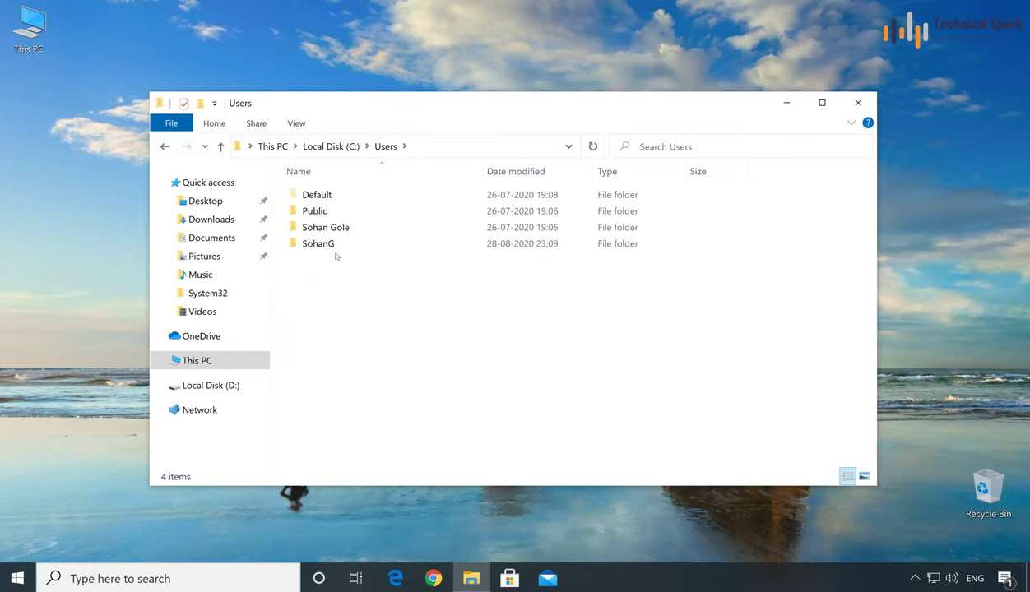
pyautogui.doubleClick(340, 246)
pyautogui.doubleClick(356, 244)
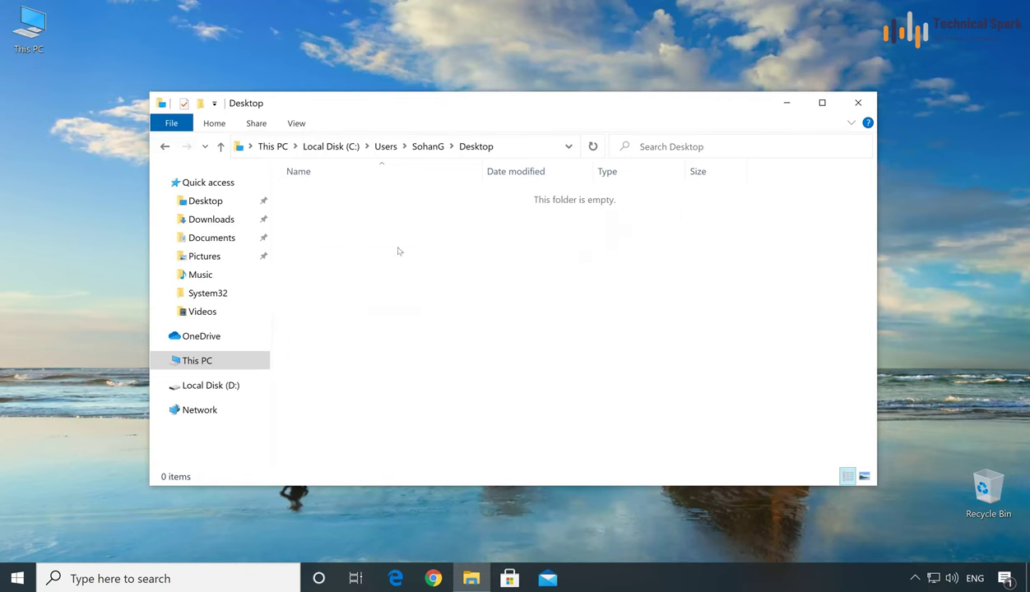
pyautogui.click(427, 147)
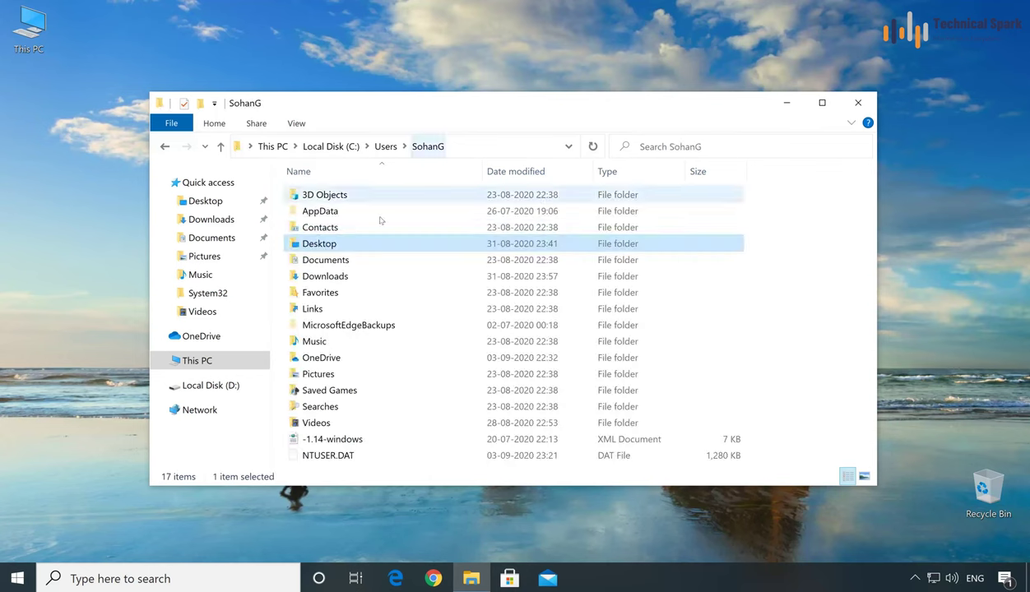
pyautogui.doubleClick(342, 261)
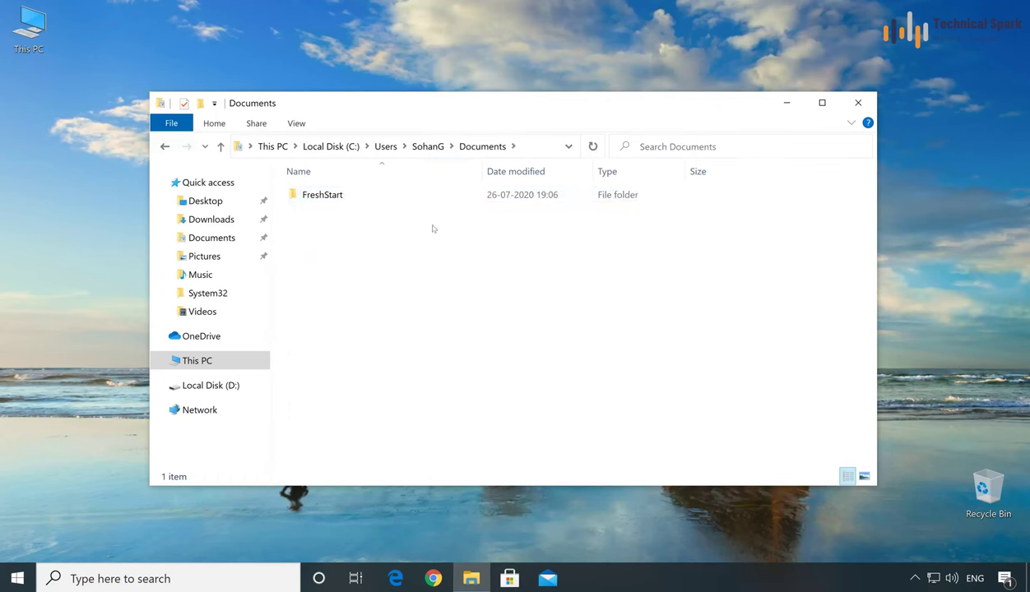
pyautogui.click(397, 201)
pyautogui.hotkey('shift', 'Delete')
pyautogui.press('Return')
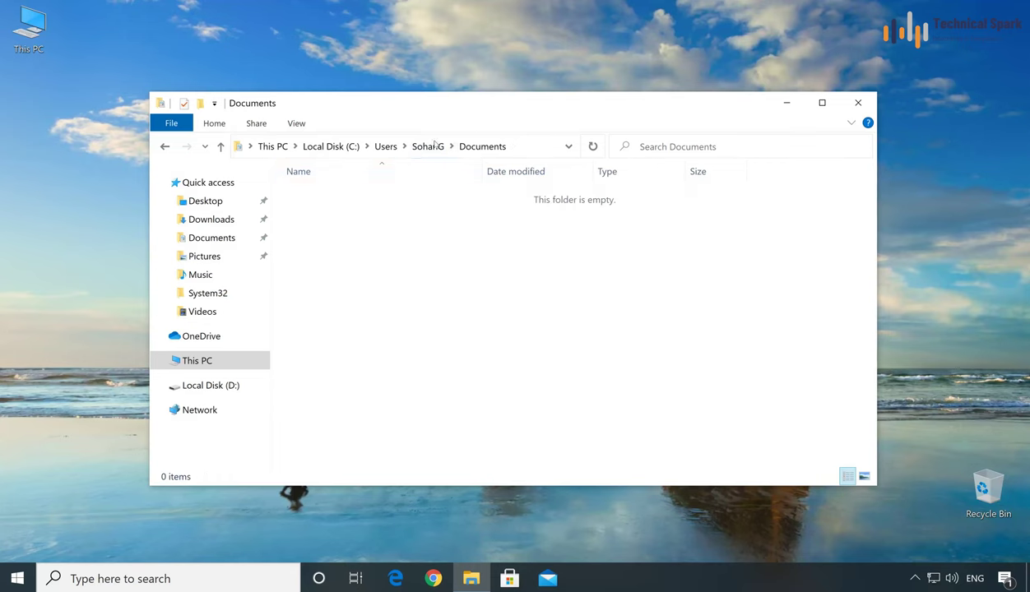
# Step: Permanently delete the Ninite installer from Downloads and return to the profile folder
pyautogui.click(435, 146)
pyautogui.doubleClick(342, 278)
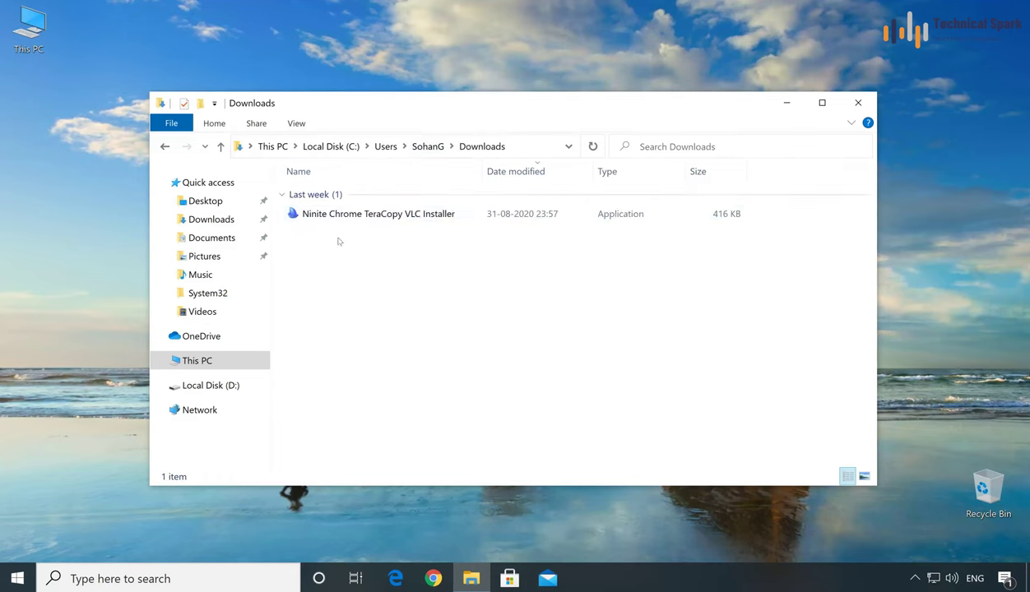
pyautogui.click(352, 216)
pyautogui.hotkey('shift', 'Delete')
pyautogui.press('Return')
pyautogui.click(428, 146)
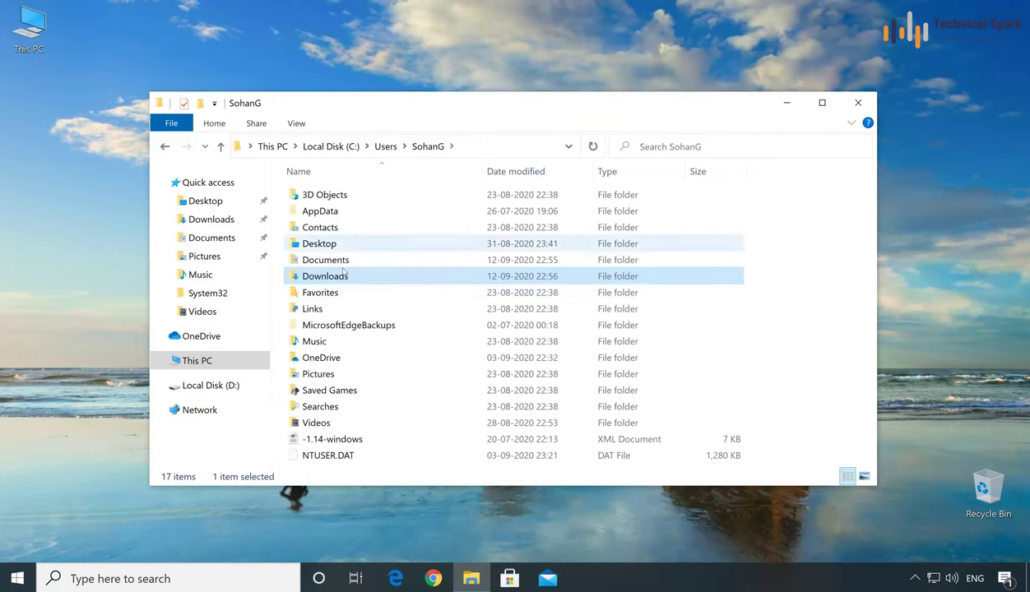
# Step: Check the OneDrive folder is empty and dismiss the OneDrive setup prompt
pyautogui.click(344, 361)
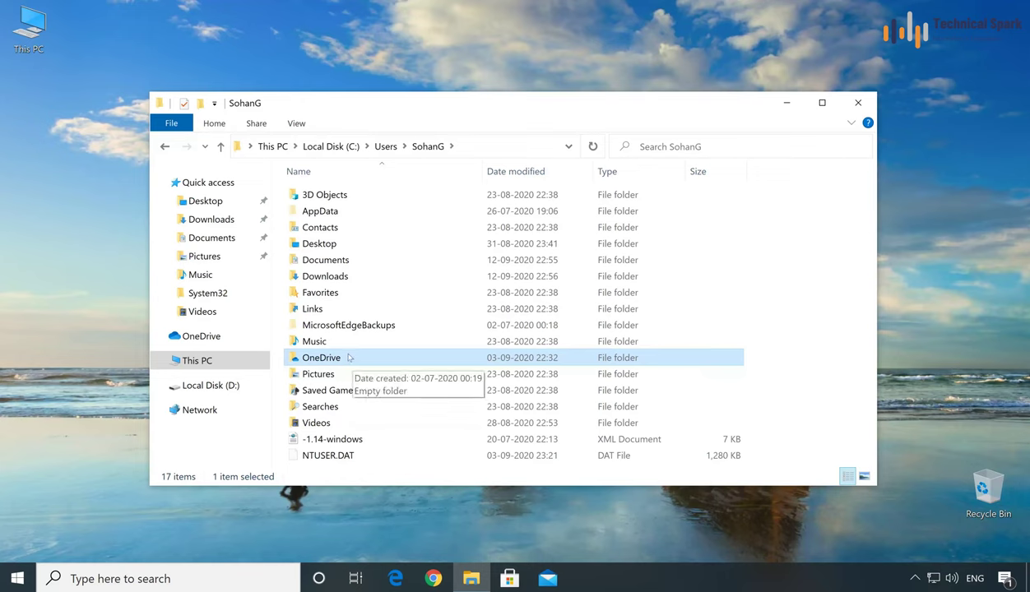
pyautogui.doubleClick(349, 357)
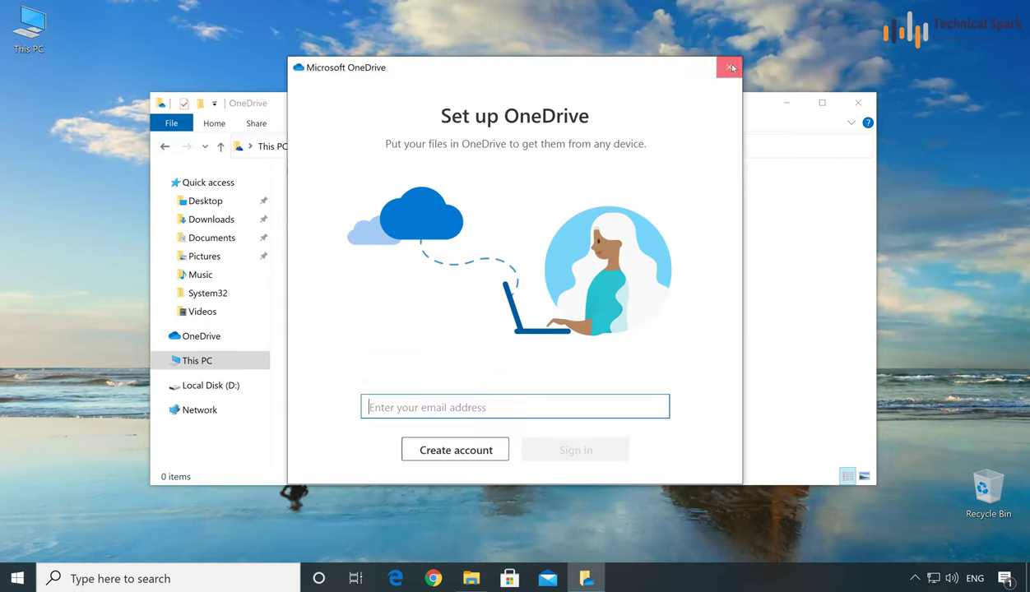
pyautogui.click(714, 67)
pyautogui.click(422, 146)
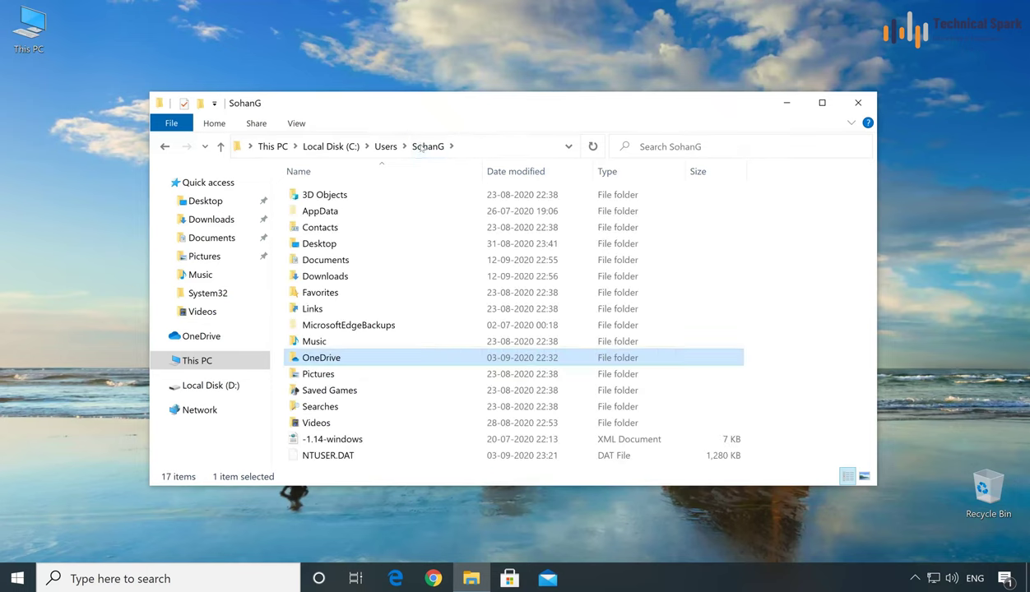
# Step: Verify Pictures > Camera Roll and Videos > Captures are empty, then close File Explorer
pyautogui.doubleClick(358, 375)
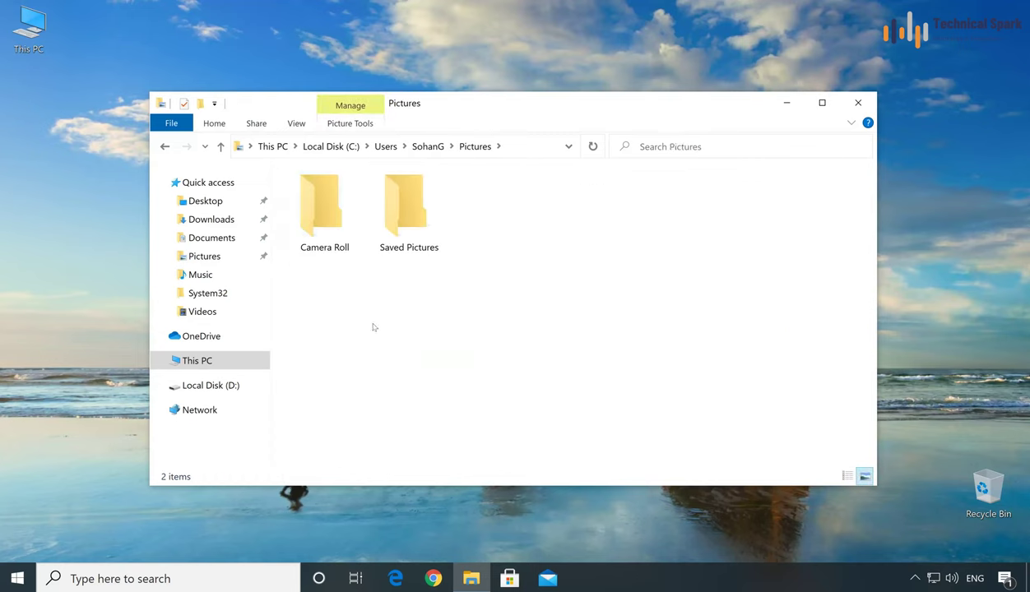
pyautogui.click(338, 224)
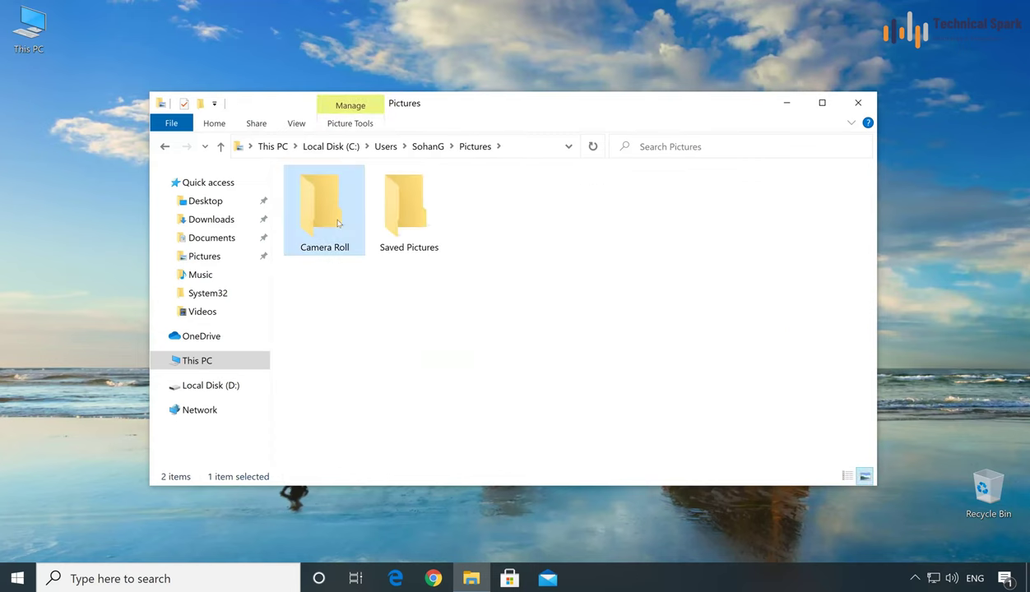
pyautogui.doubleClick(338, 222)
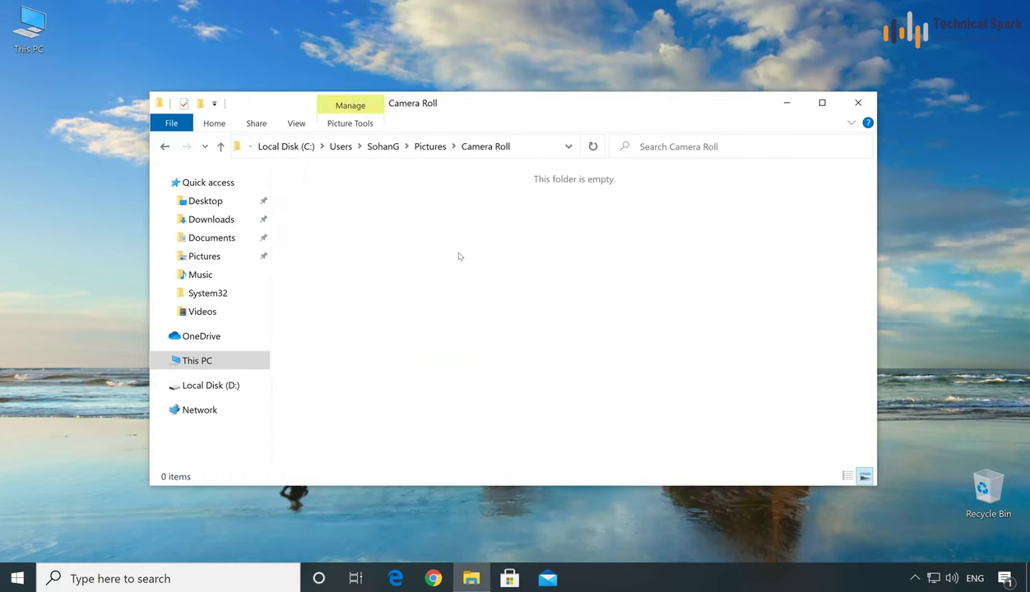
pyautogui.hotkey('alt', 'Left')
pyautogui.hotkey('alt', 'Up')
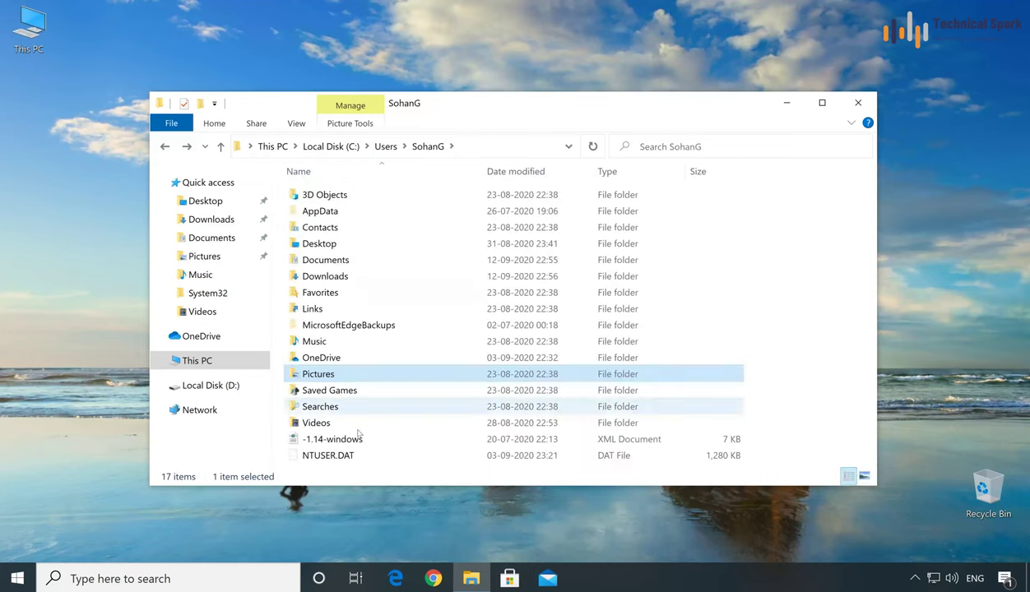
pyautogui.doubleClick(379, 421)
pyautogui.doubleClick(316, 223)
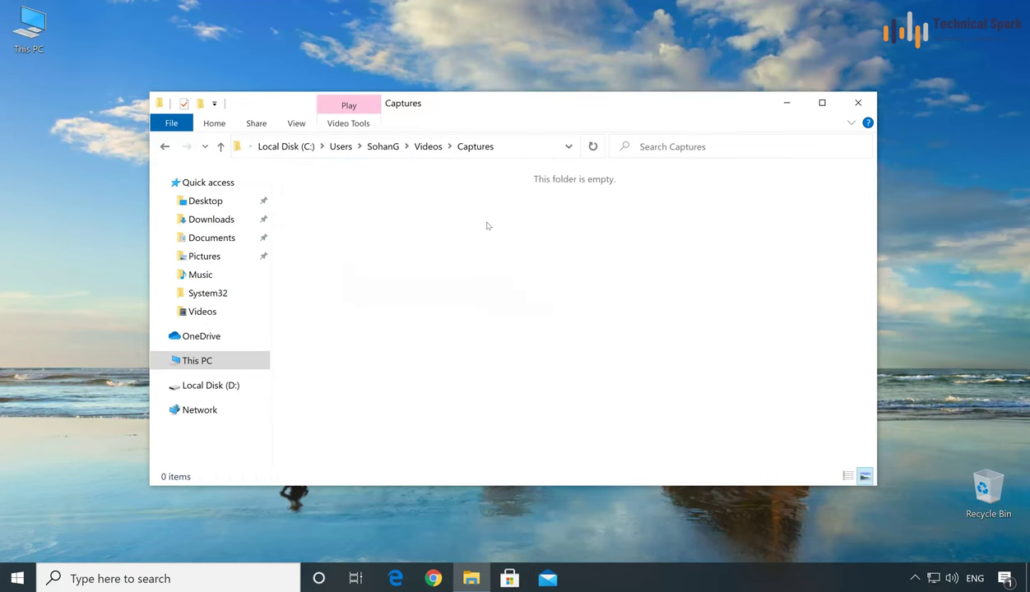
pyautogui.hotkey('alt', 'Left')
pyautogui.hotkey('alt', 'Left')
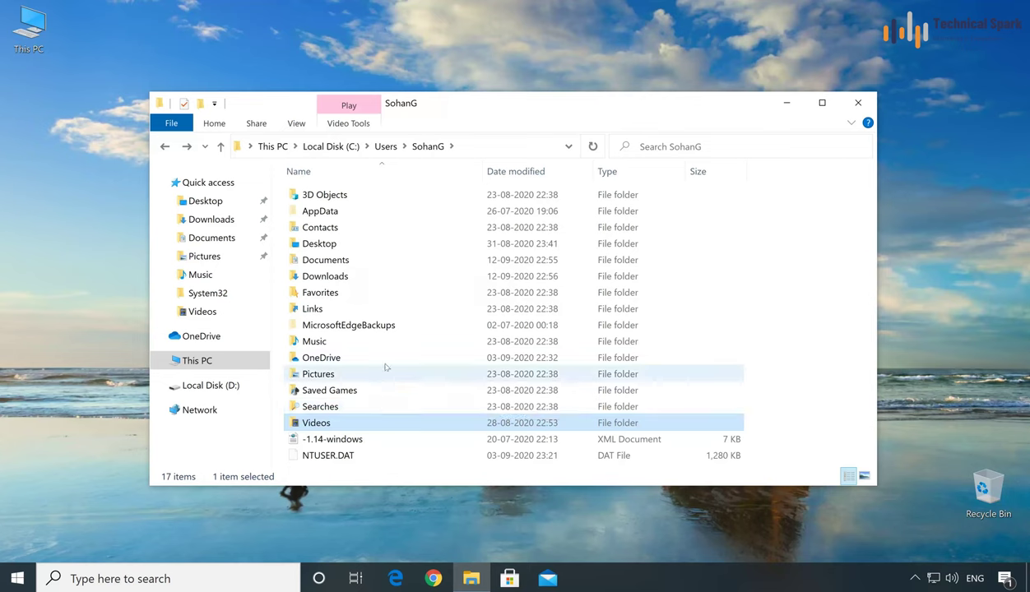
pyautogui.click(272, 146)
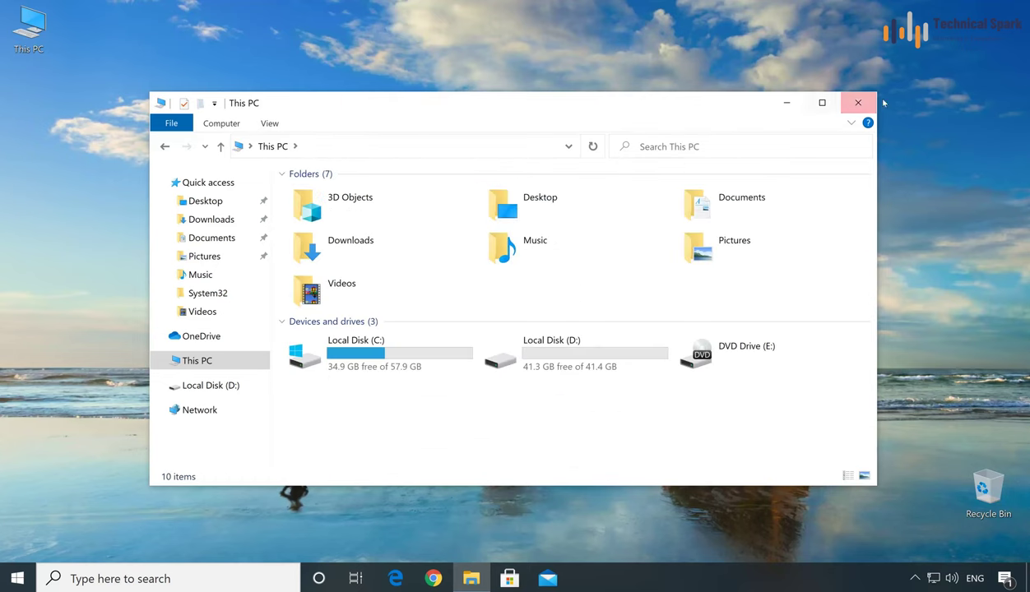
pyautogui.click(858, 103)
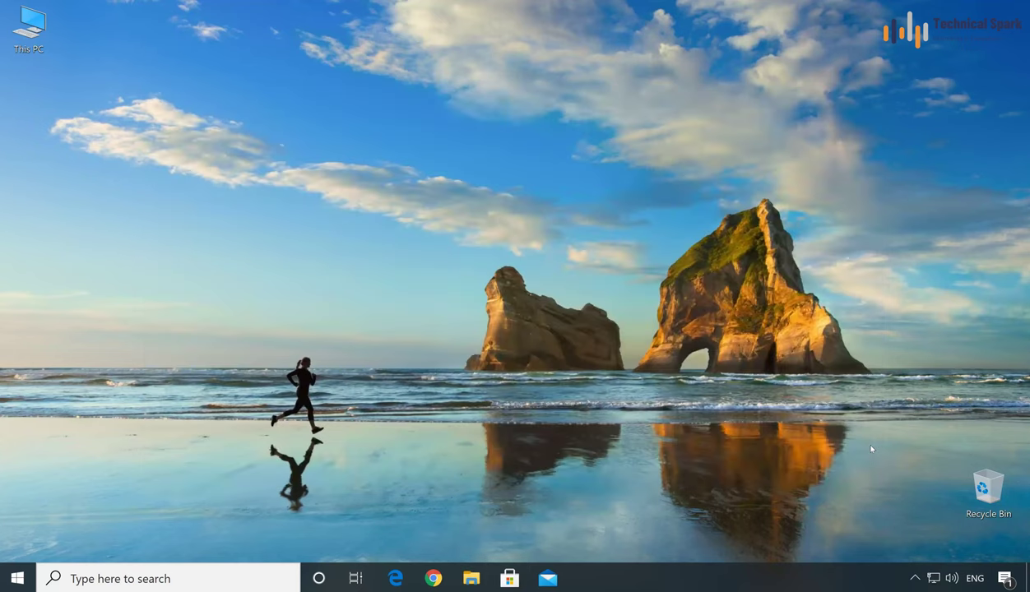